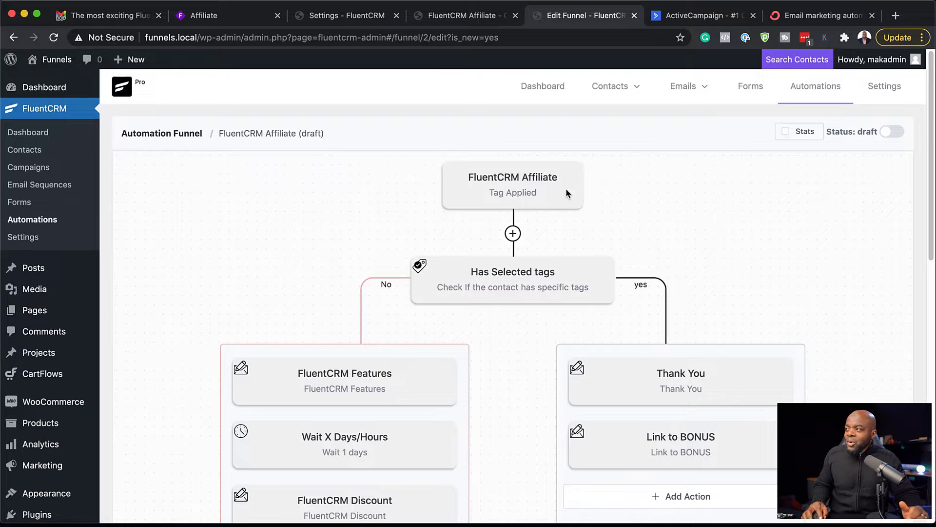
# - Review the FluentCRM Affiliate funnel's Tag Applied trigger, along with the related campaign email and smart link
pyautogui.click(546, 189)
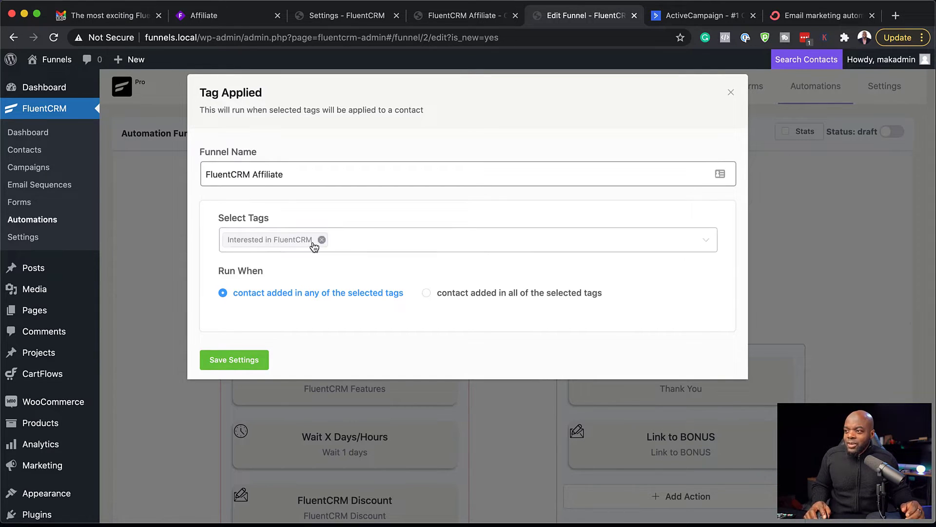
pyautogui.click(730, 92)
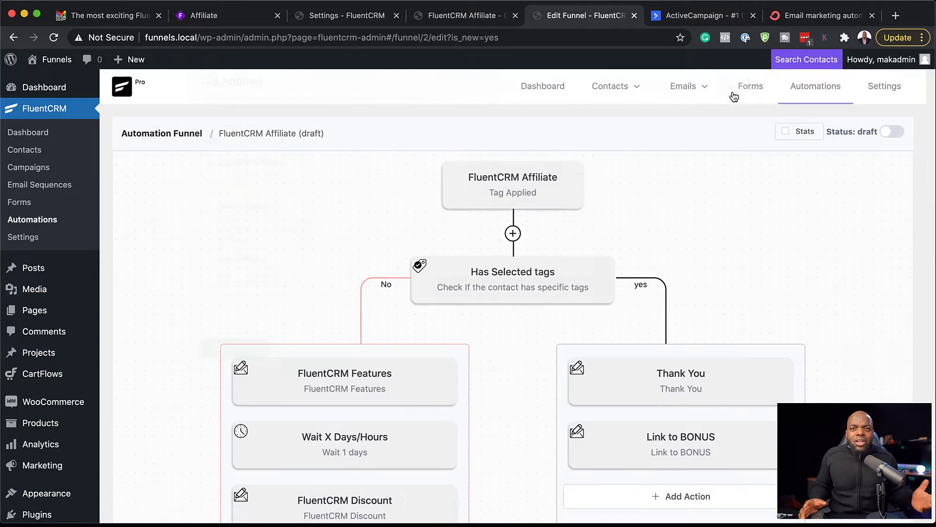
pyautogui.moveTo(688, 86)
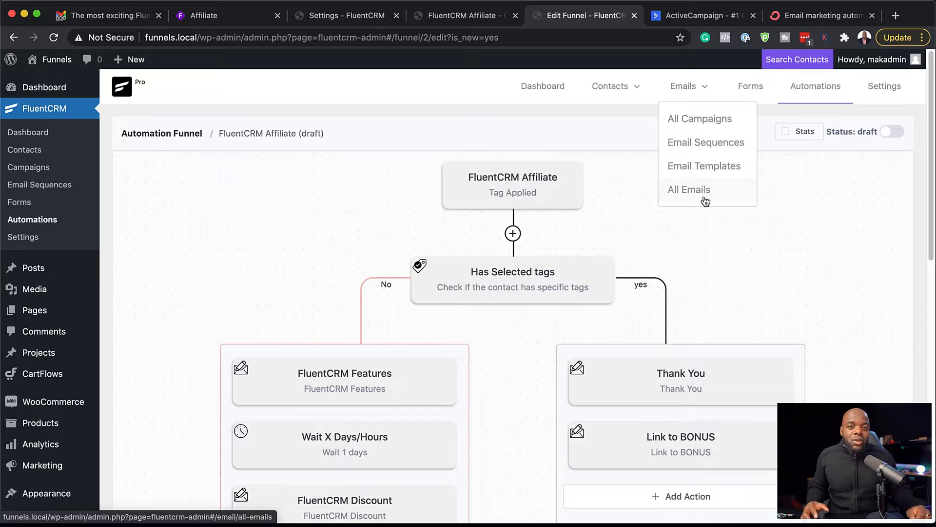
pyautogui.click(469, 17)
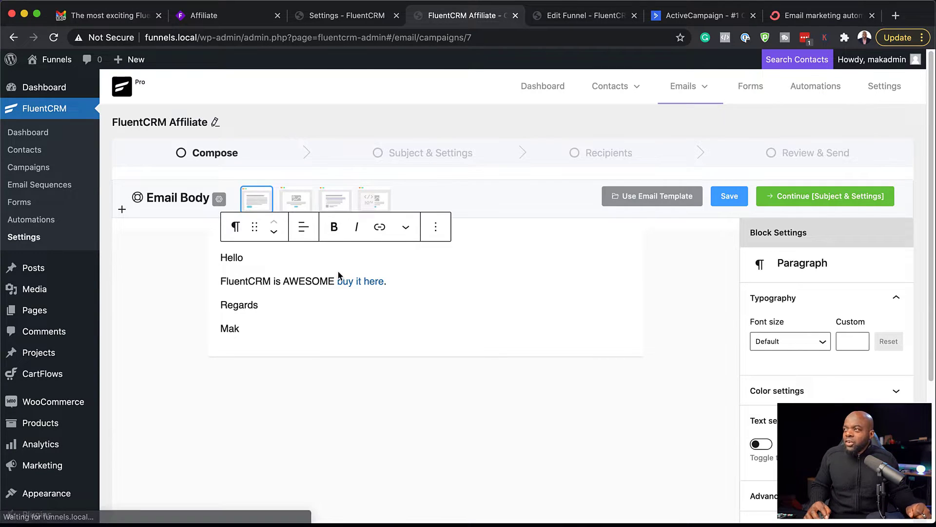
pyautogui.click(359, 21)
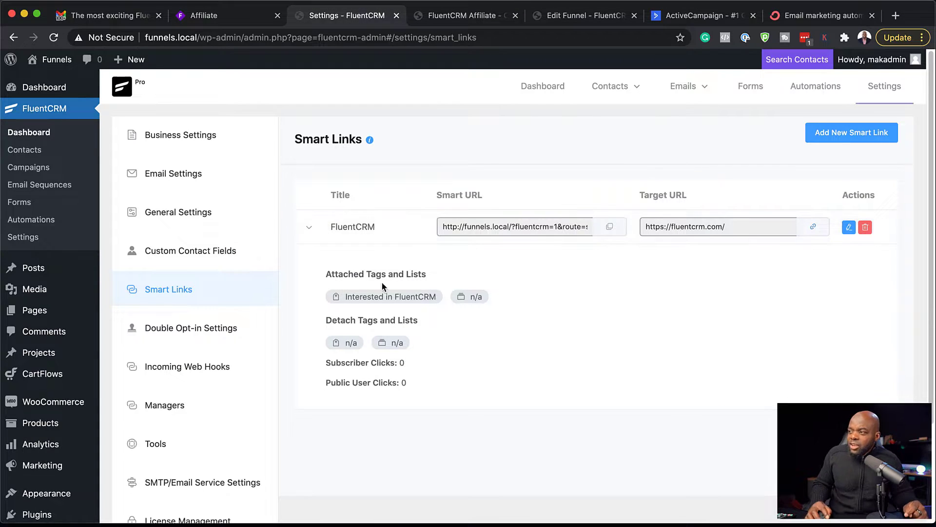
pyautogui.click(470, 17)
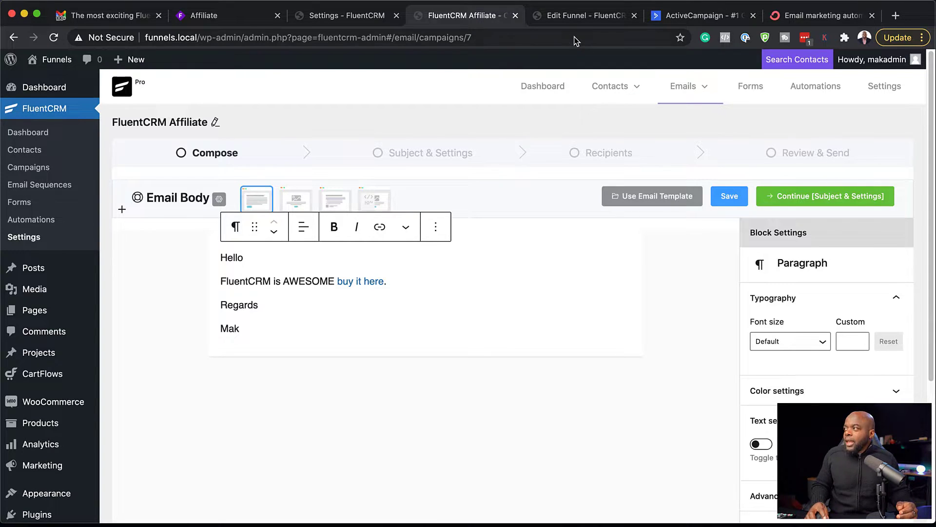
pyautogui.click(586, 15)
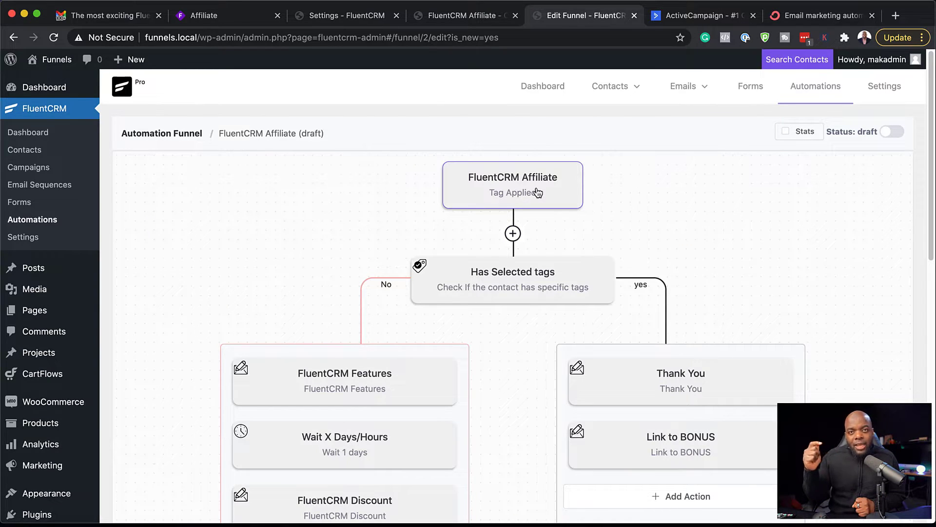
# - Examine the funnel's Has Selected tags condition and the actions on its No and yes branches
pyautogui.click(551, 282)
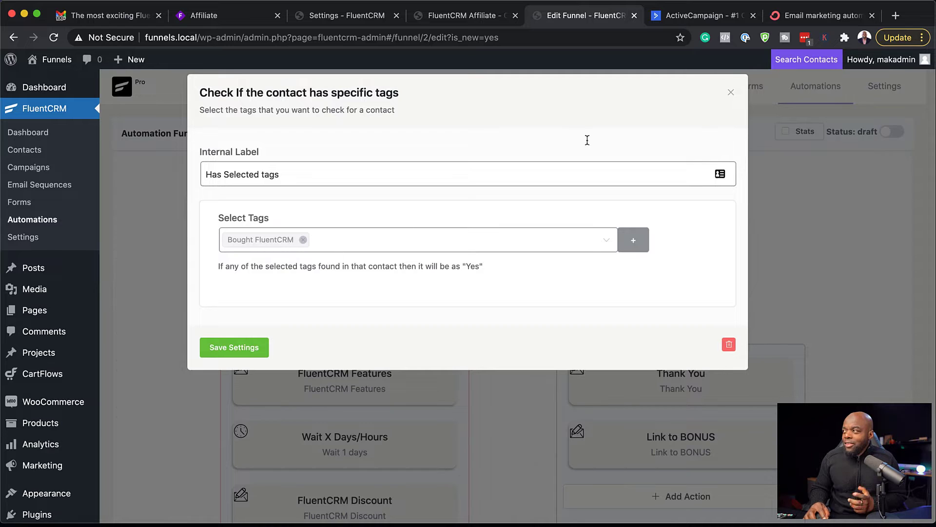
pyautogui.click(731, 94)
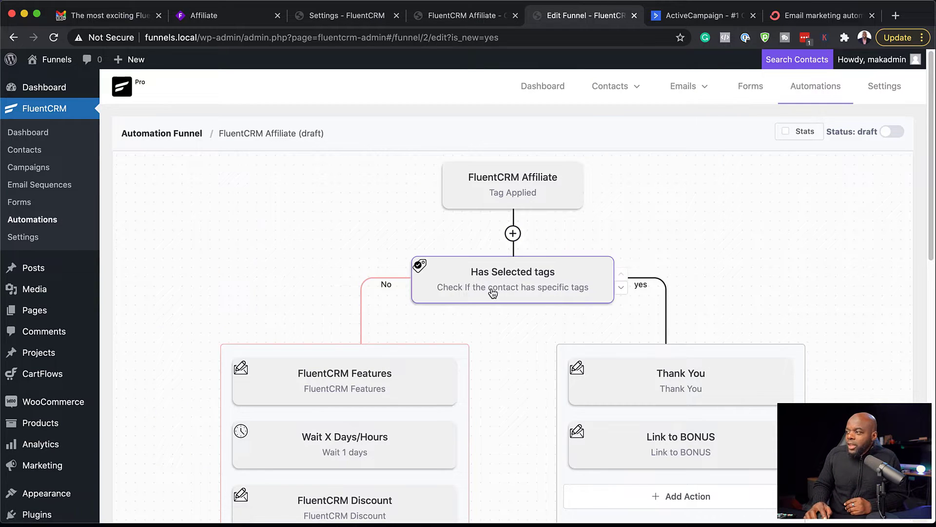
pyautogui.scroll(-2, 704, 351)
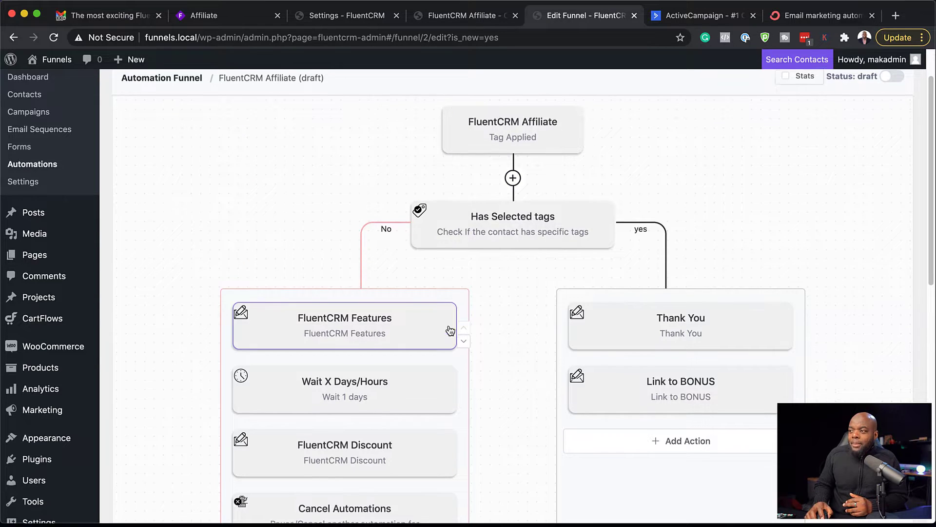
pyautogui.scroll(-1, 449, 329)
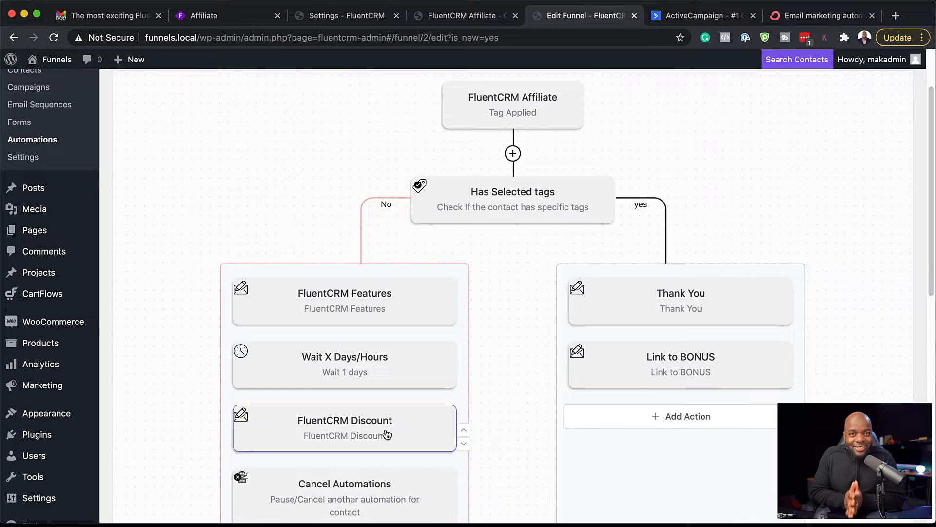
pyautogui.scroll(-1, 386, 434)
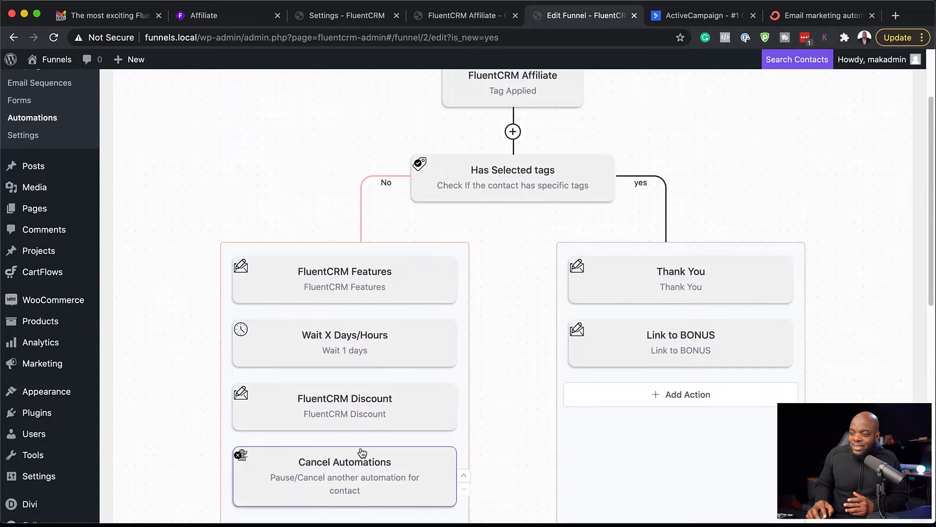
pyautogui.scroll(3, 601, 227)
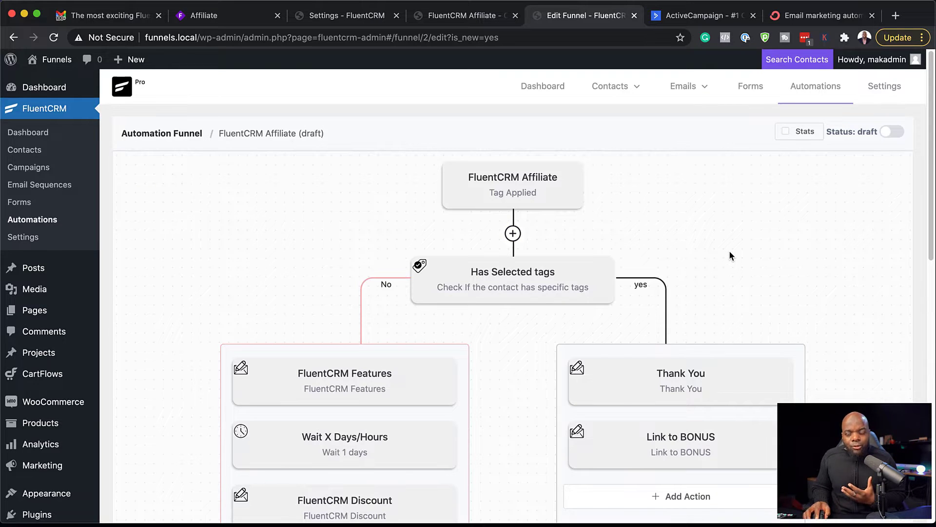
pyautogui.scroll(-1, 729, 251)
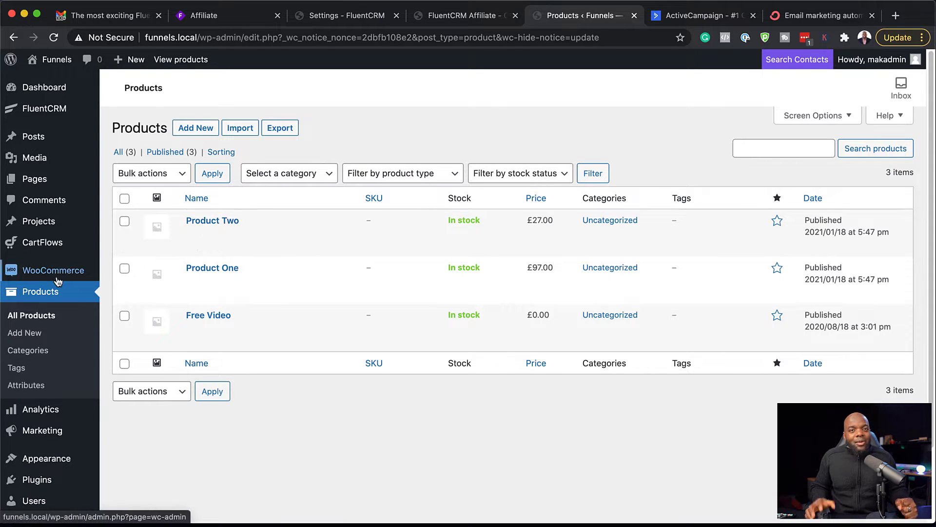
# - Go to the FluentCRM contact tags and create a tag titled Product One
pyautogui.moveTo(54, 113)
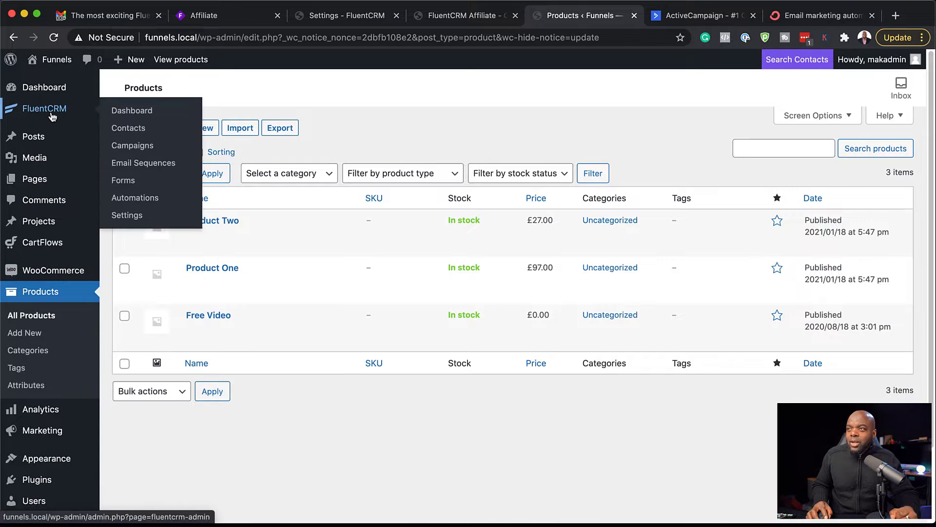
pyautogui.click(150, 114)
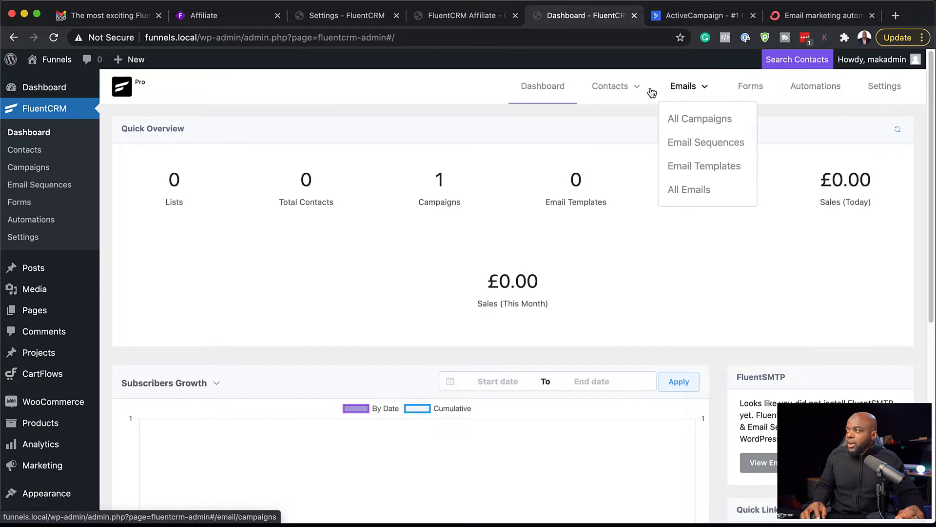
pyautogui.moveTo(632, 91)
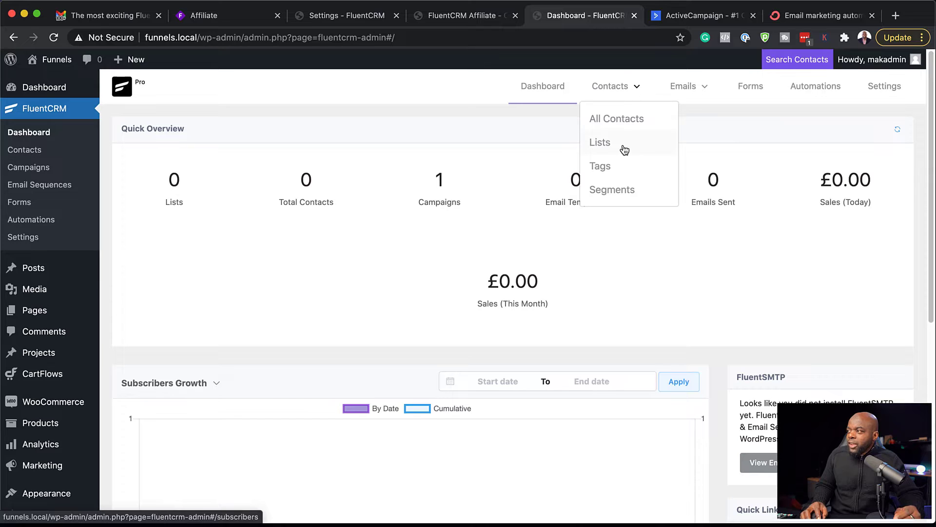
pyautogui.click(602, 167)
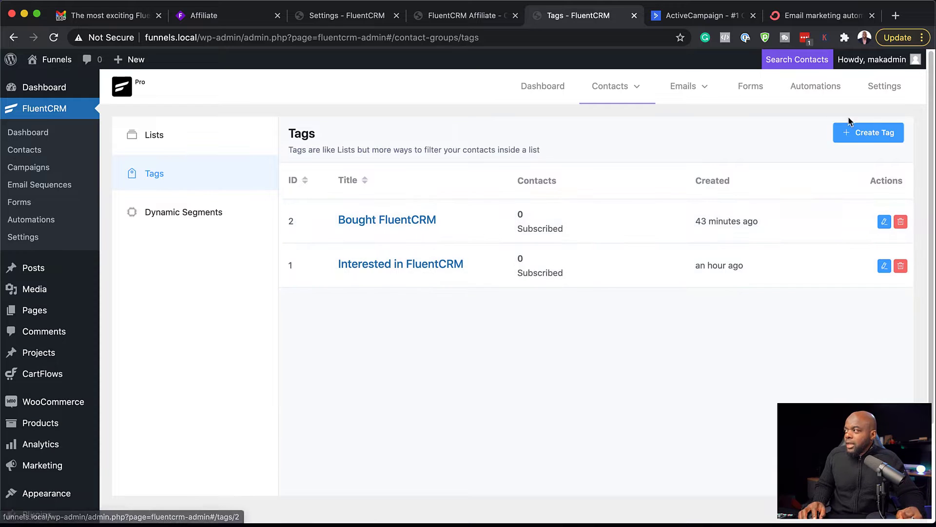
pyautogui.click(866, 138)
pyautogui.click(397, 138)
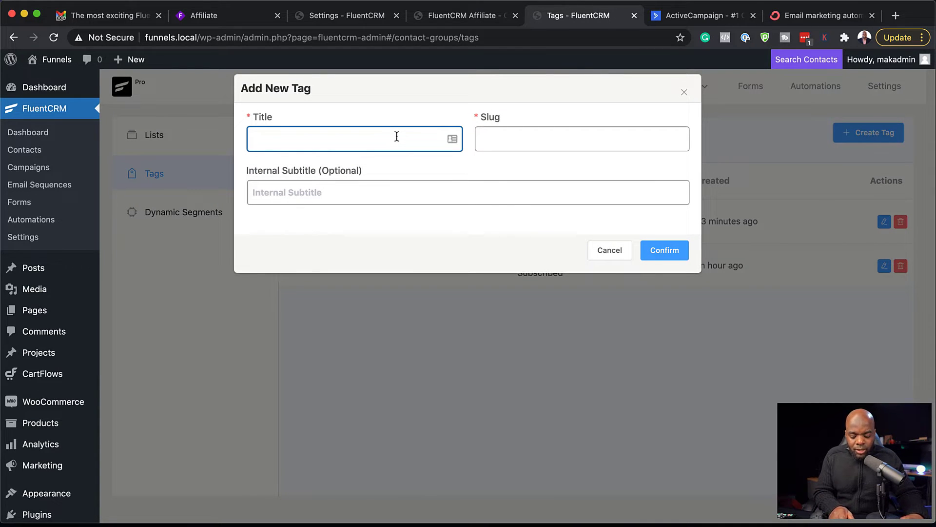
pyautogui.write('Product One')
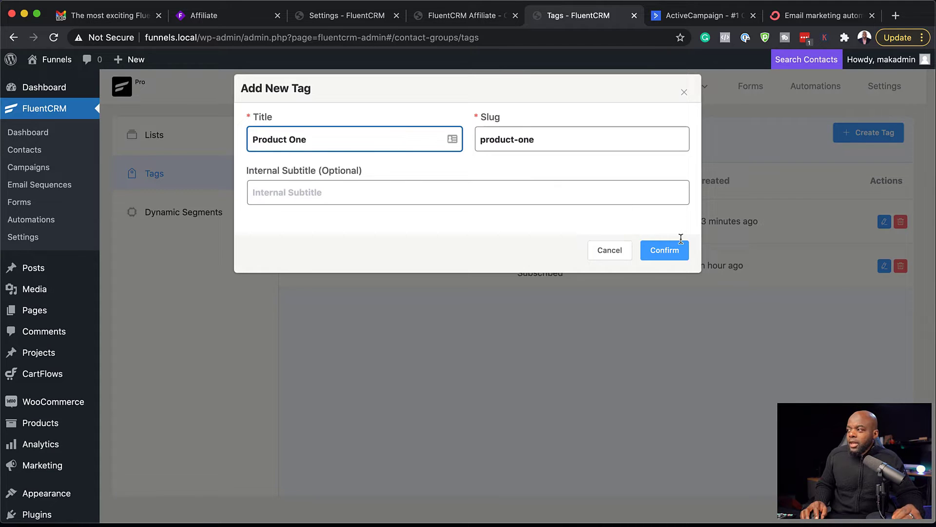
pyautogui.click(669, 257)
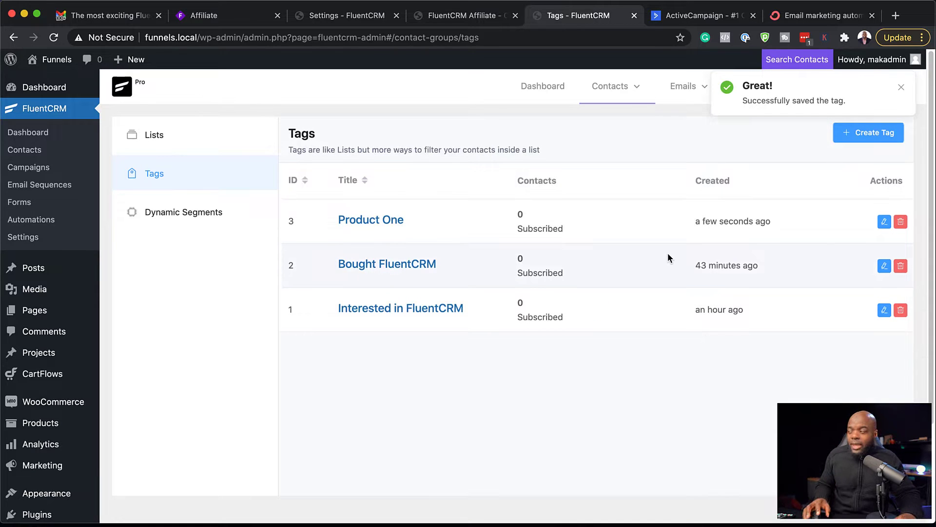
# - Create another contact tag titled Product Two
pyautogui.click(884, 136)
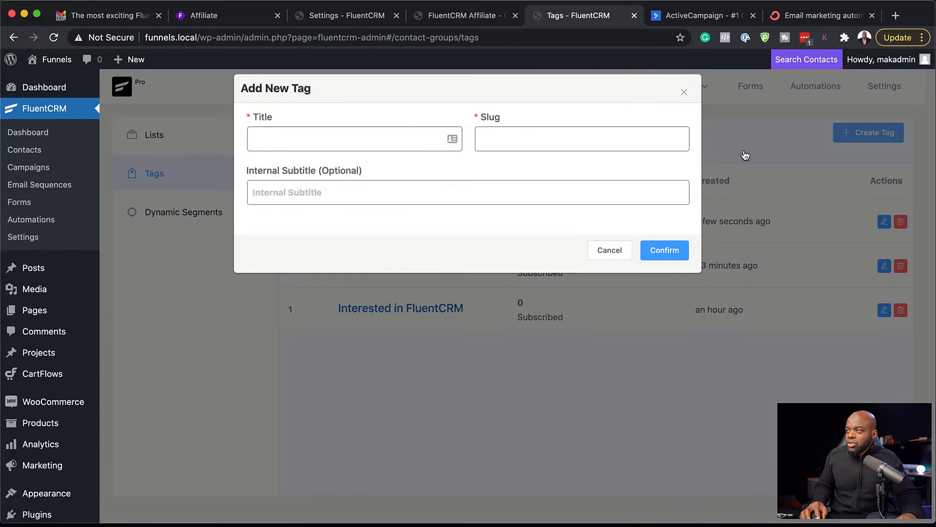
pyautogui.click(421, 143)
pyautogui.write('Product Two')
pyautogui.click(682, 250)
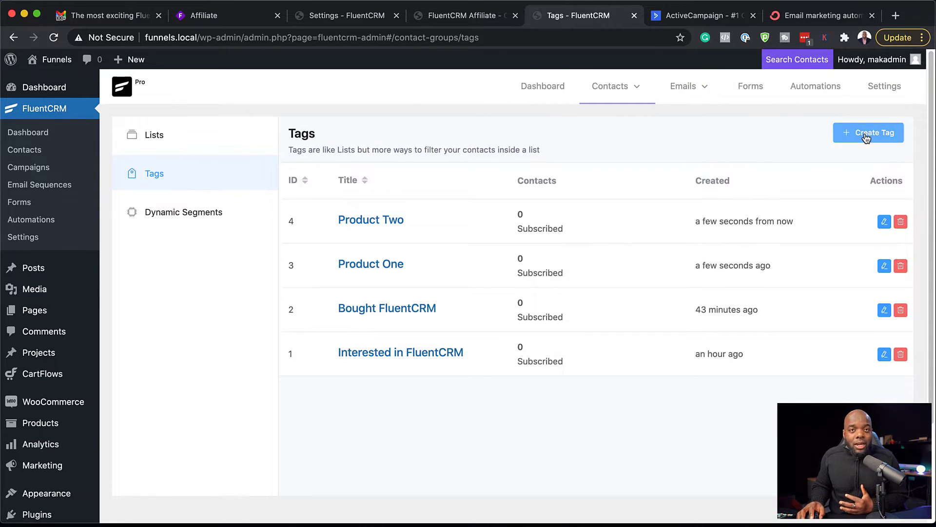
# - Create an automation funnel labelled Products in the WooCommerce category with the WooCommerce - New Order trigger
pyautogui.click(829, 93)
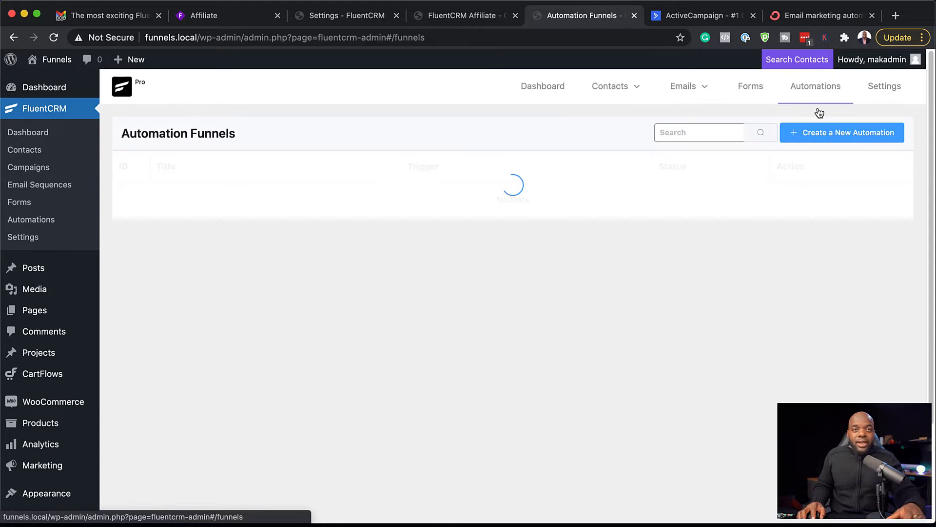
pyautogui.click(833, 134)
pyautogui.click(570, 140)
pyautogui.write('Products')
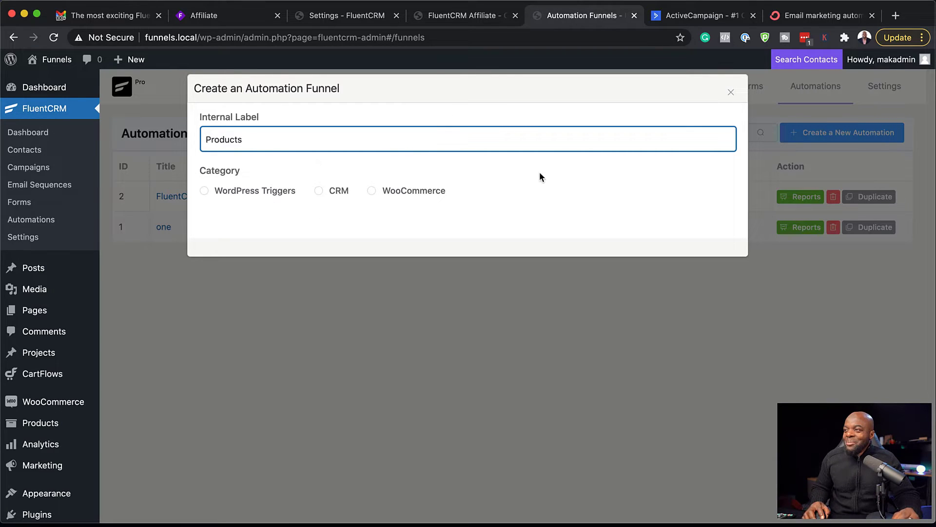
pyautogui.click(372, 192)
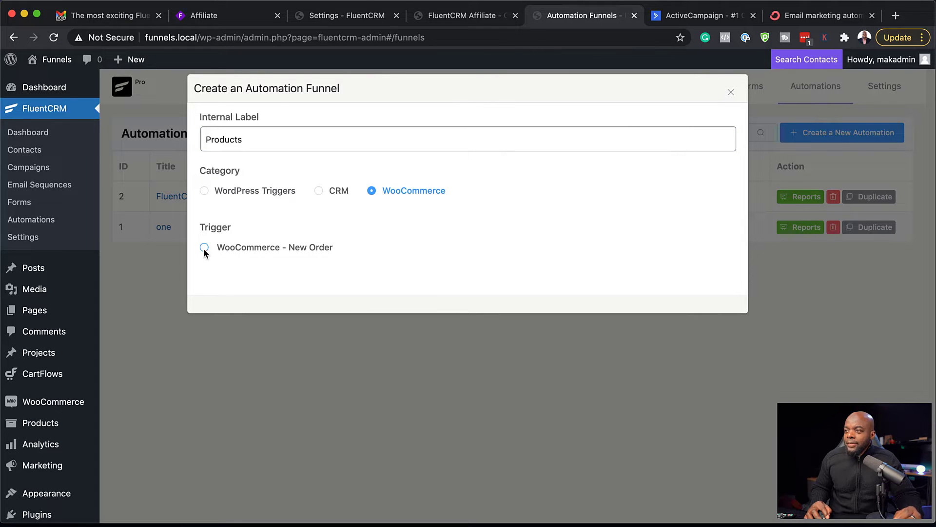
pyautogui.click(205, 249)
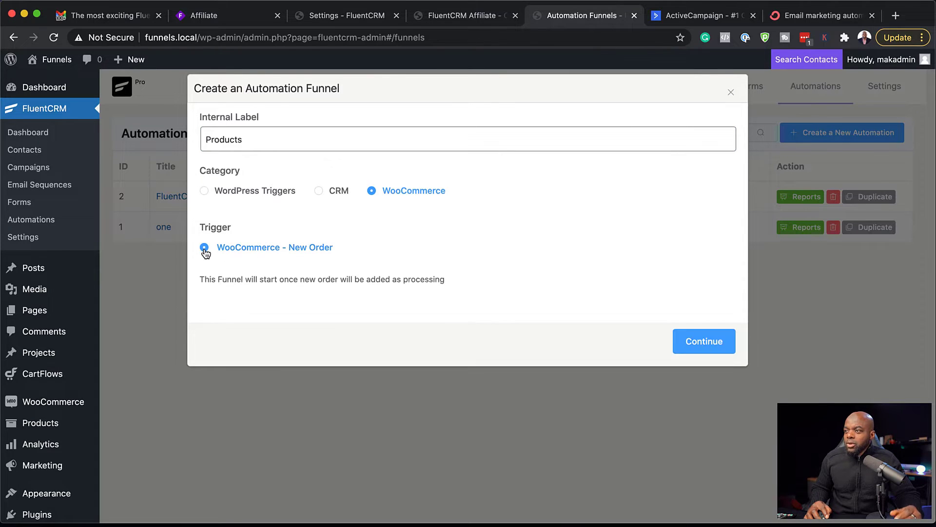
pyautogui.click(697, 347)
# - Set Product One as the trigger's target product and save the trigger settings
pyautogui.scroll(-2, 449, 343)
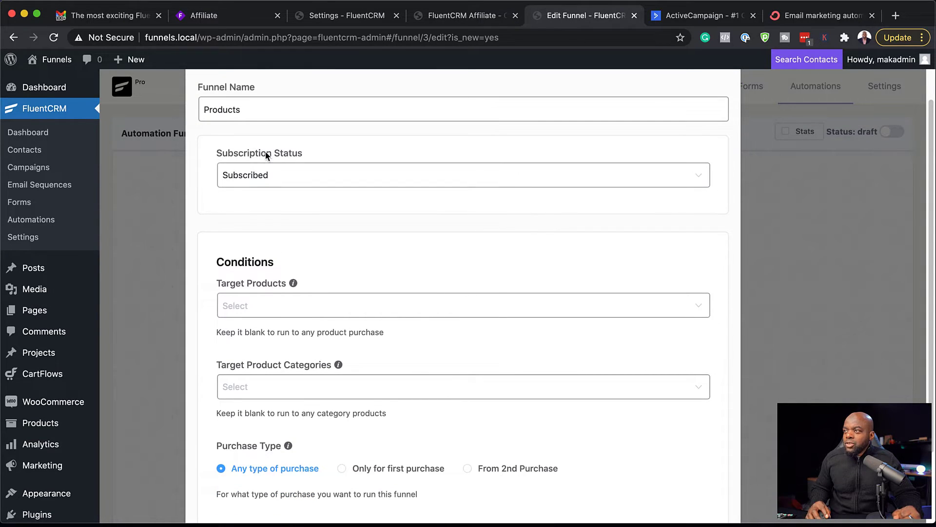
pyautogui.click(263, 299)
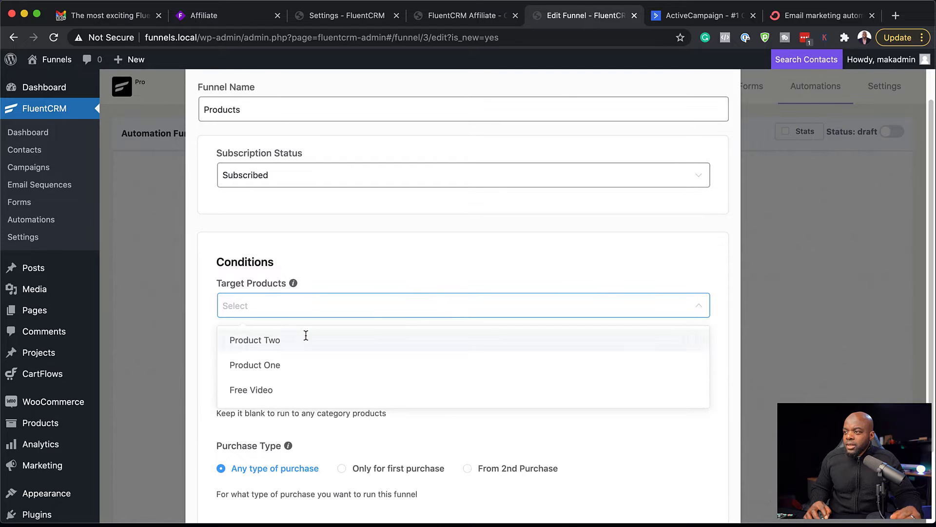
pyautogui.click(302, 368)
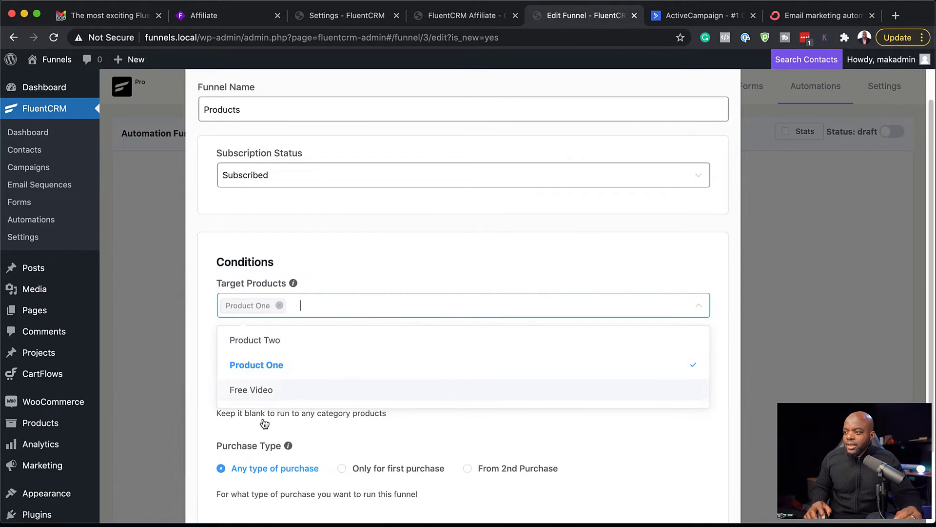
pyautogui.scroll(-2, 264, 420)
pyautogui.click(259, 472)
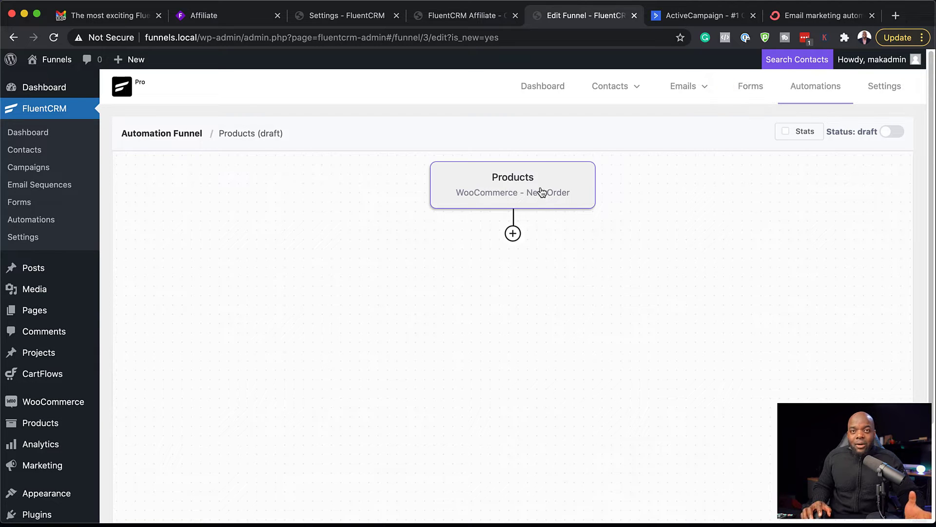
# - Add a conditional block below the trigger that checks whether the contact purchased Product Two and save its settings
pyautogui.click(513, 233)
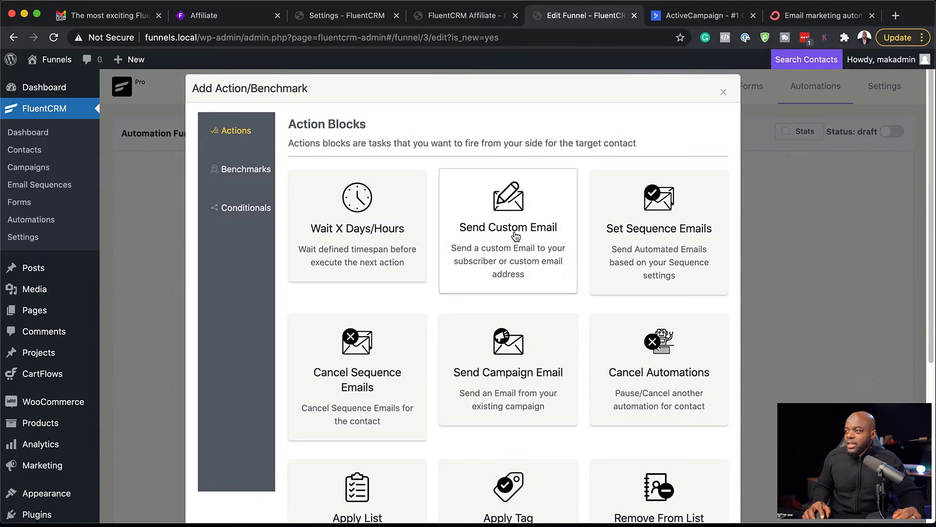
pyautogui.click(245, 209)
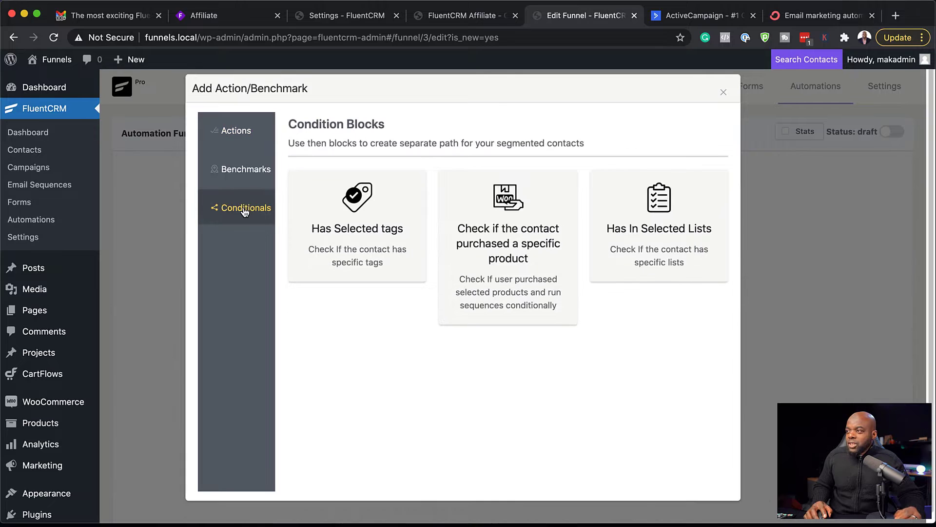
pyautogui.click(516, 251)
pyautogui.click(240, 245)
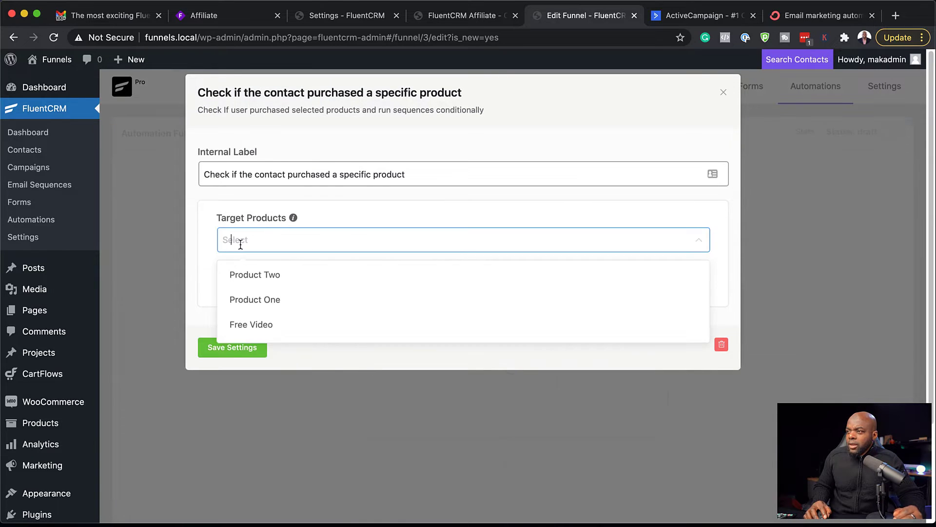
pyautogui.click(292, 276)
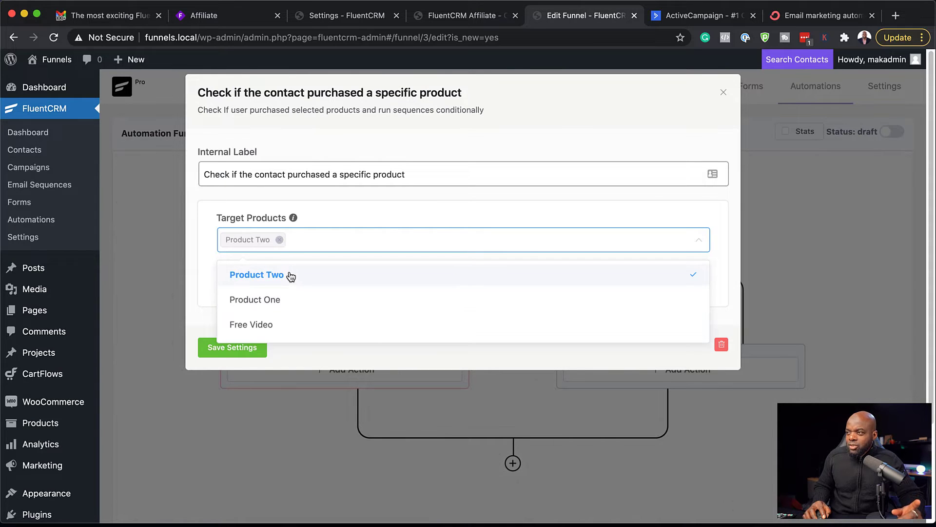
pyautogui.click(252, 357)
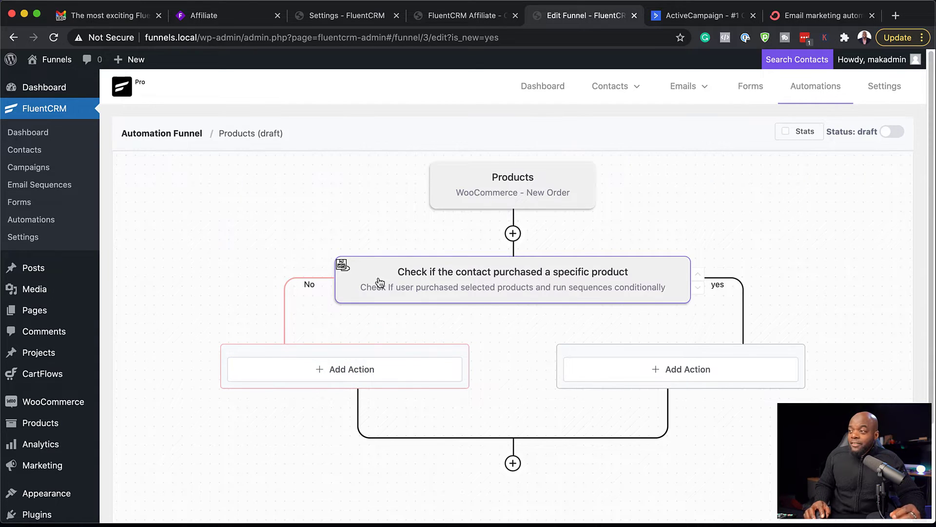
# - Add a custom email action with the subject Promo to the No branch and save it
pyautogui.click(367, 372)
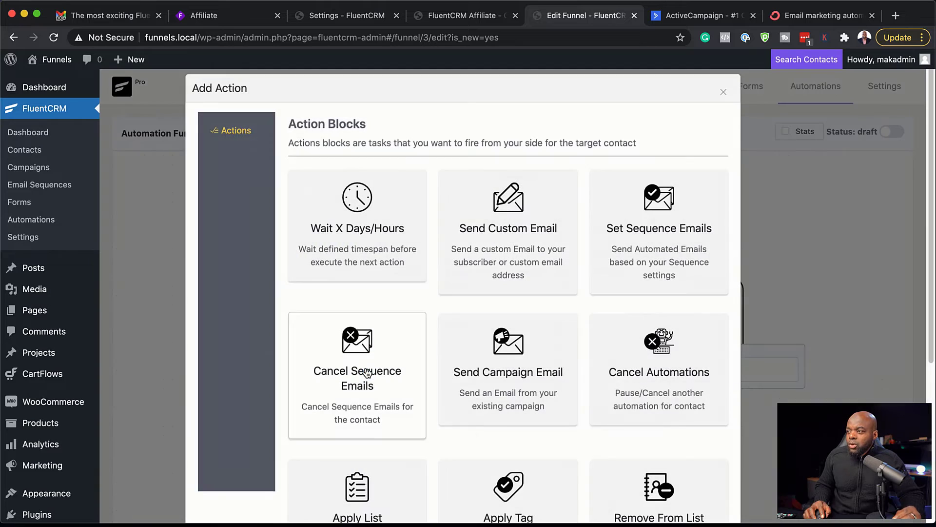
pyautogui.click(510, 236)
pyautogui.click(303, 303)
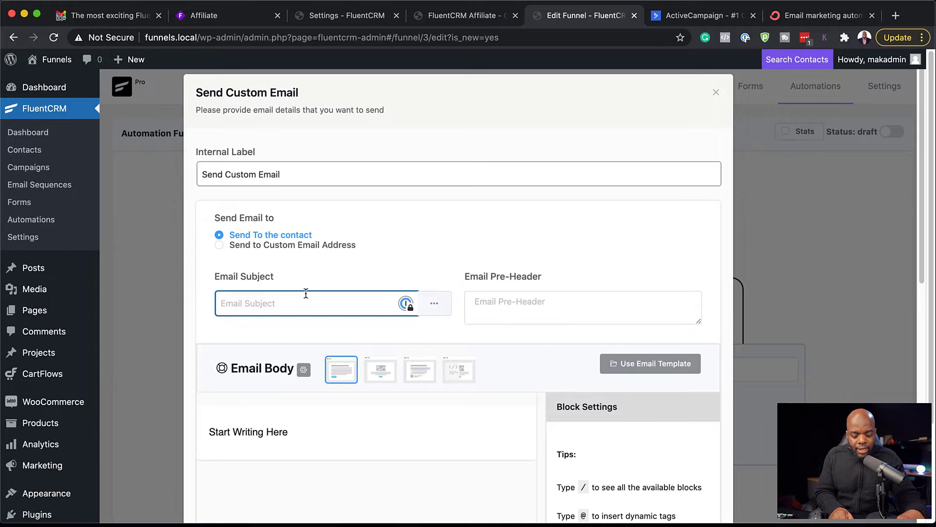
pyautogui.write('Promo')
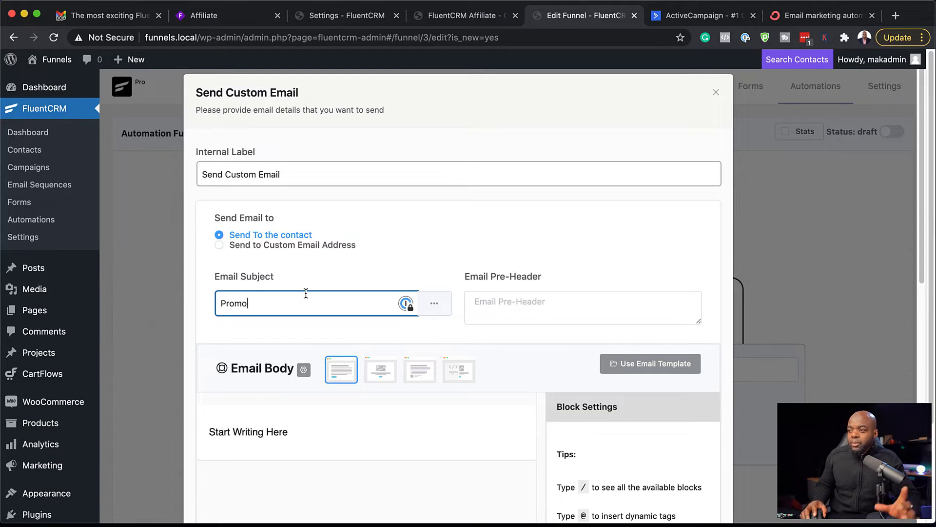
pyautogui.click(296, 432)
pyautogui.tripleClick(253, 434)
pyautogui.scroll(-10, 385, 431)
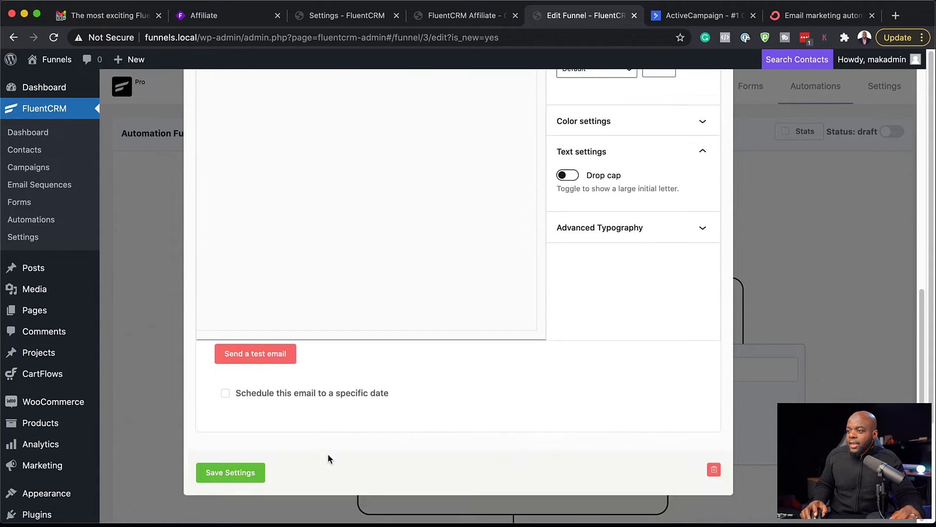
pyautogui.click(230, 470)
# - Add a wait of 2 days after the Promo email in the No branch and save it
pyautogui.click(357, 438)
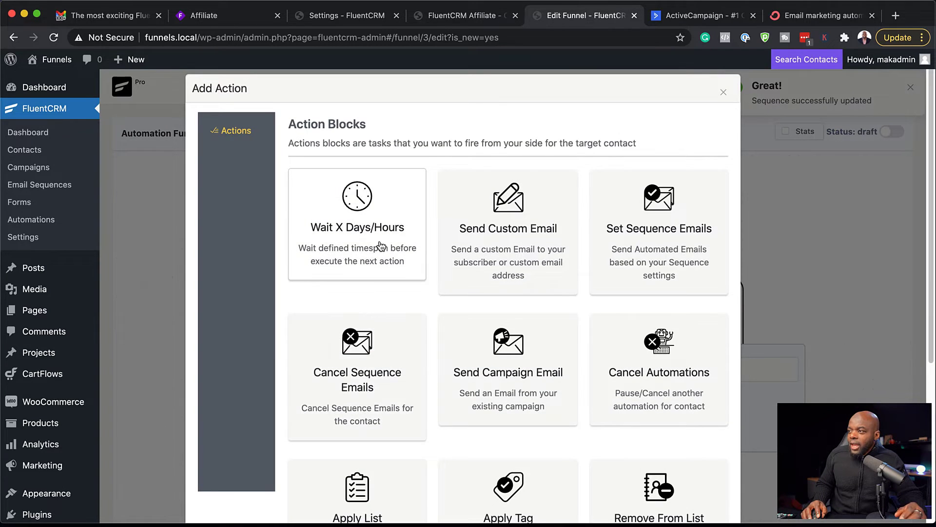
pyautogui.click(381, 245)
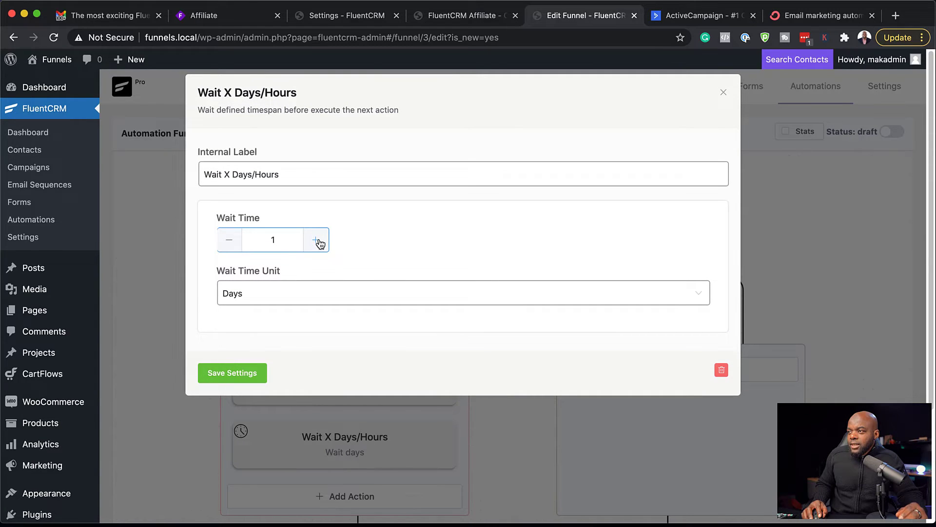
pyautogui.click(240, 373)
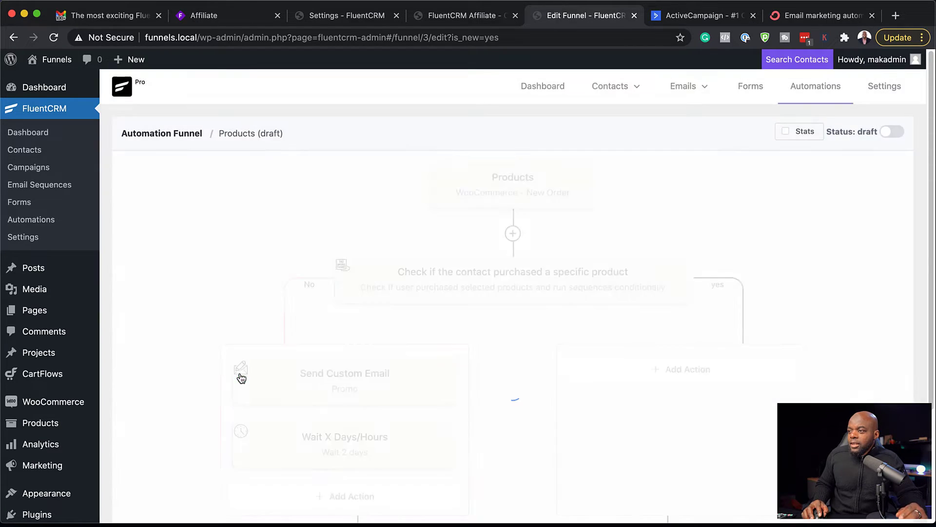
# - Add a custom email with the subject Reminder after the wait in the No branch and save it
pyautogui.scroll(-5, 382, 394)
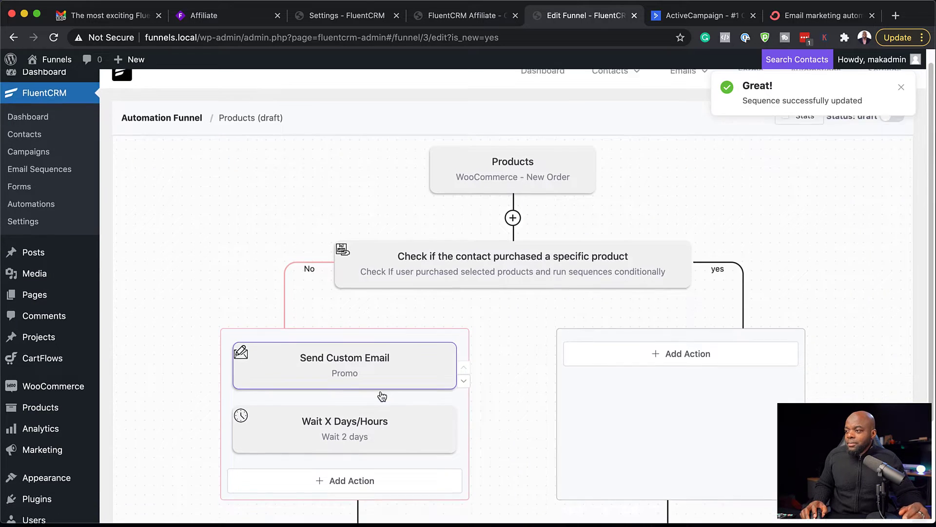
pyautogui.click(335, 356)
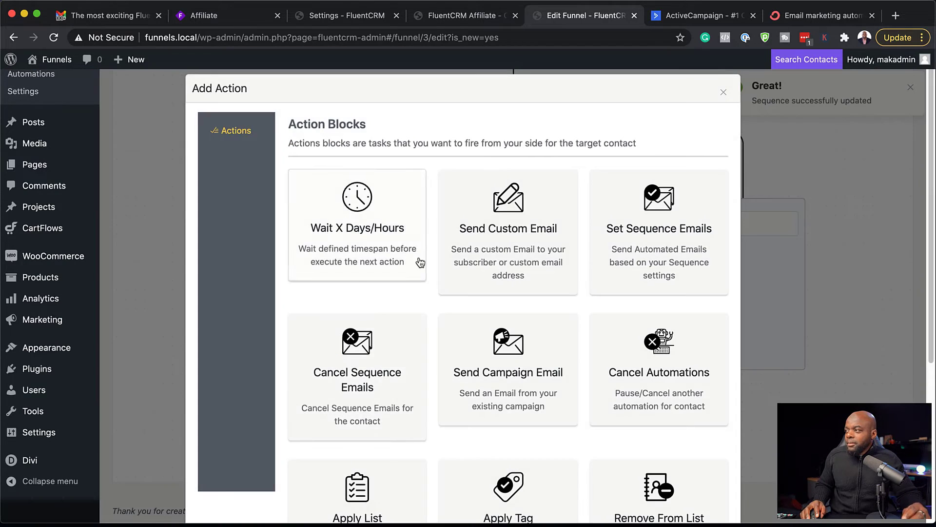
pyautogui.click(523, 234)
pyautogui.click(267, 305)
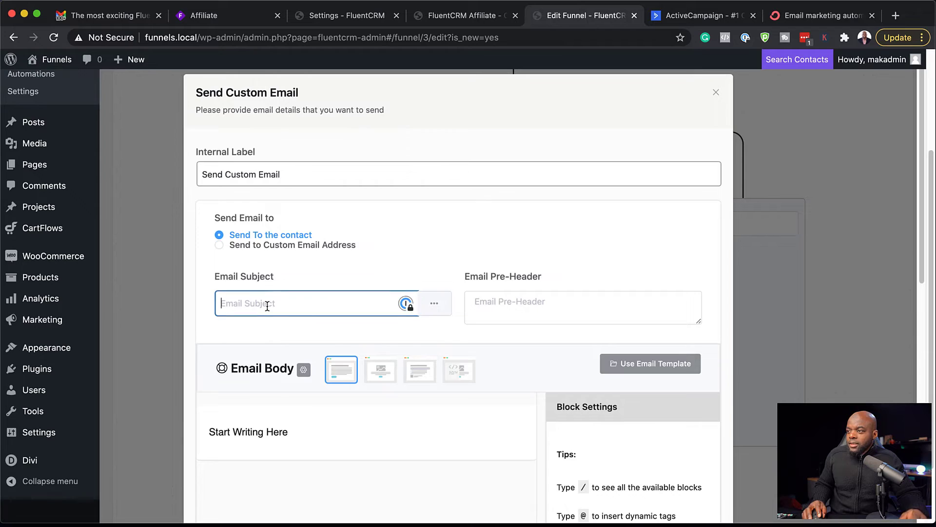
pyautogui.write('Reminder')
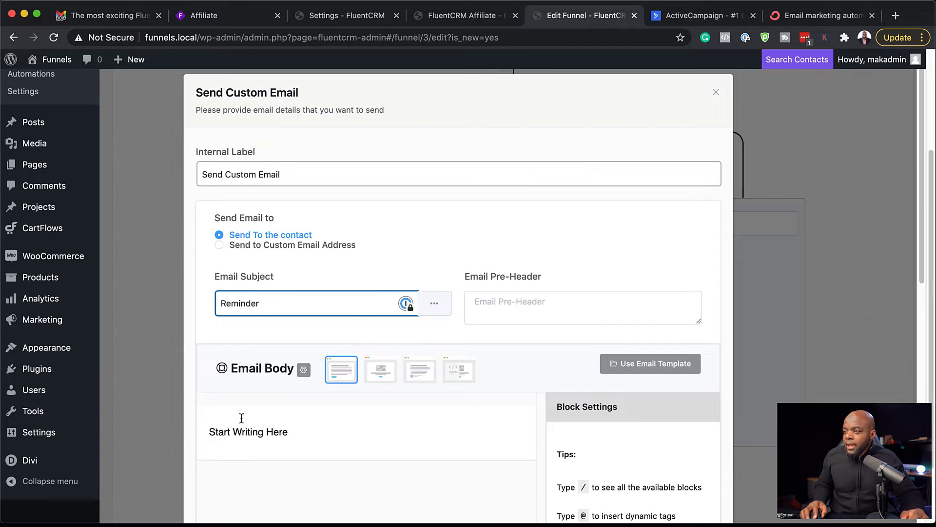
pyautogui.scroll(-7, 361, 388)
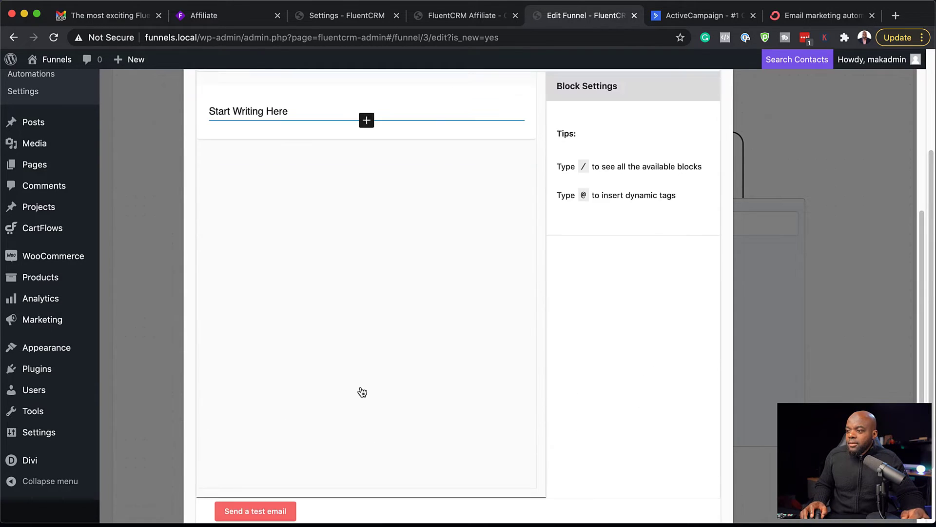
pyautogui.scroll(-3, 341, 419)
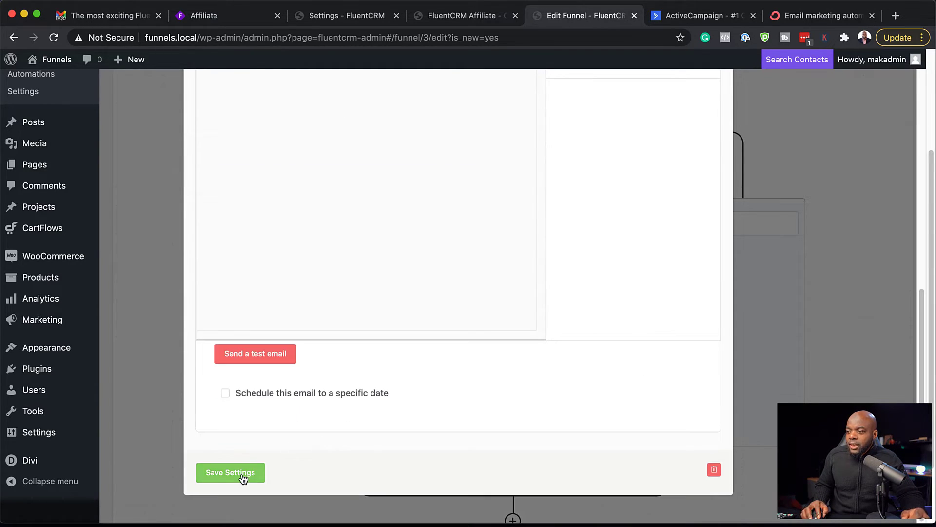
pyautogui.click(242, 472)
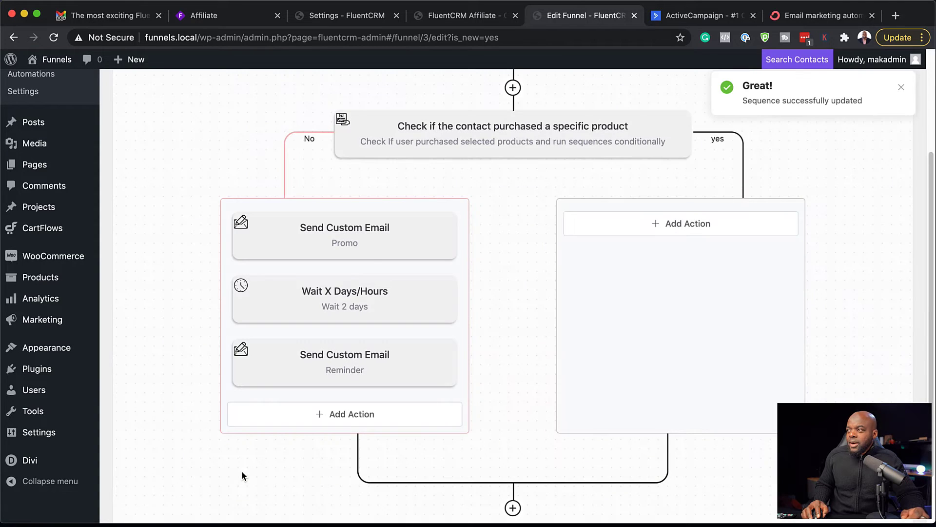
# - Add an Apply Tag action with the Product Two tag to the yes branch and save it
pyautogui.scroll(1, 458, 155)
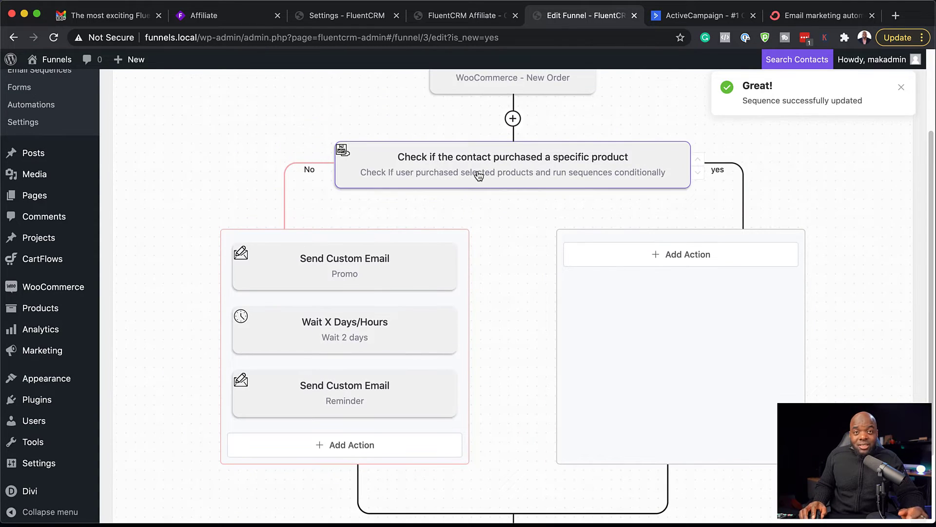
pyautogui.click(704, 261)
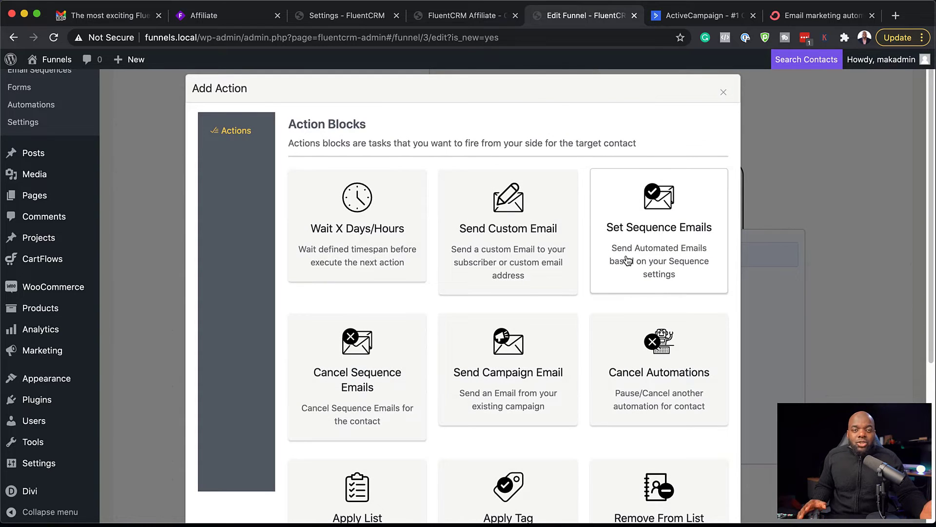
pyautogui.scroll(-3, 535, 345)
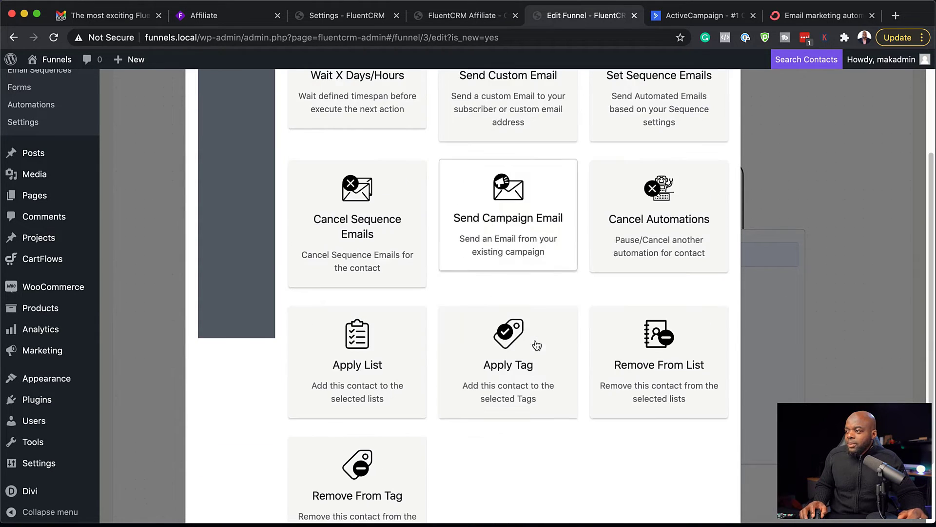
pyautogui.click(514, 342)
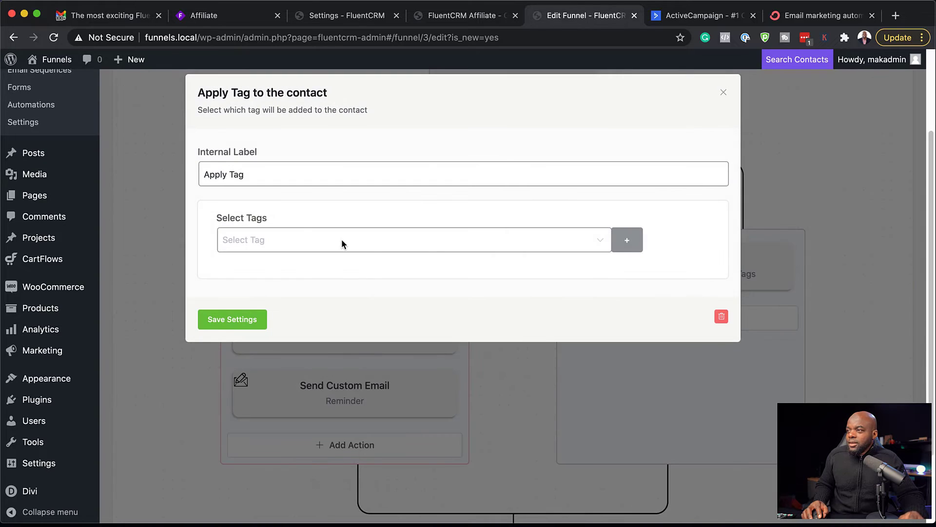
pyautogui.click(300, 240)
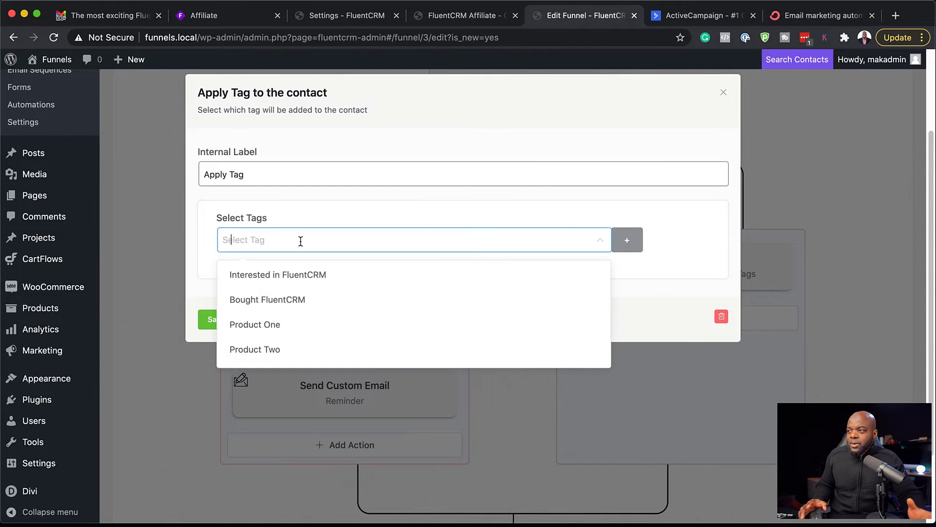
pyautogui.click(292, 350)
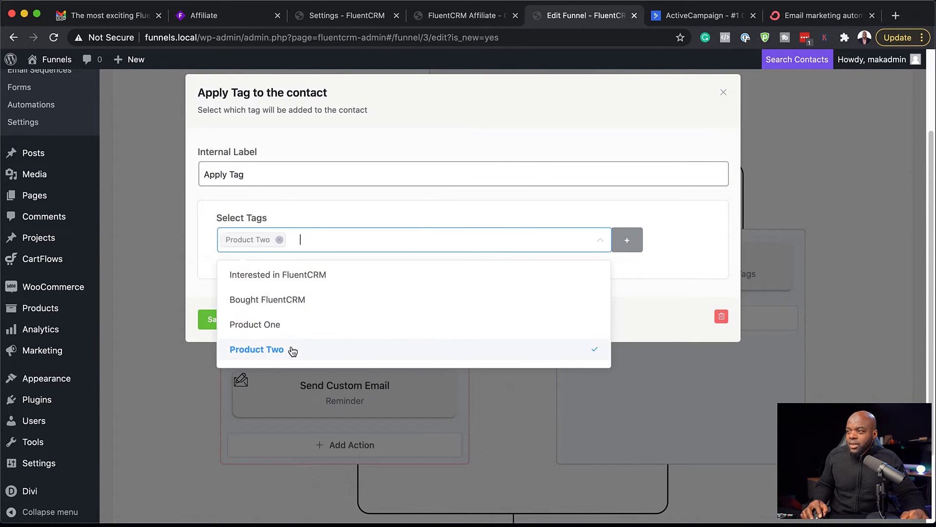
pyautogui.click(688, 309)
pyautogui.click(230, 320)
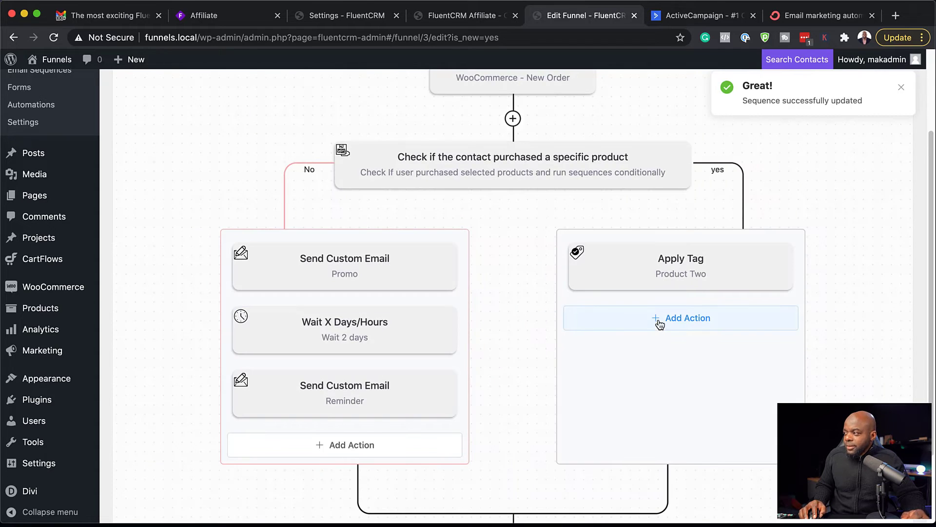
# - Add a custom email with the subject Discount after the tag action in the yes branch and save it
pyautogui.click(660, 321)
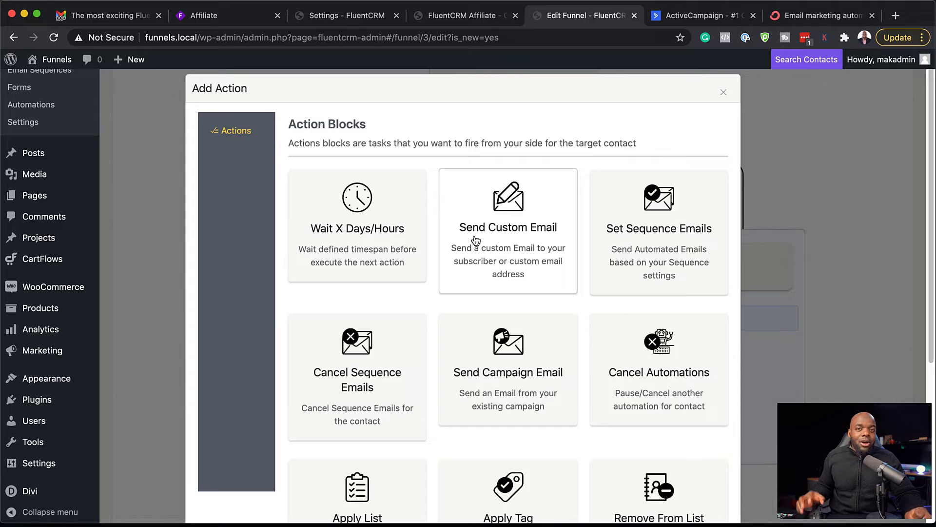
pyautogui.click(513, 233)
pyautogui.click(270, 306)
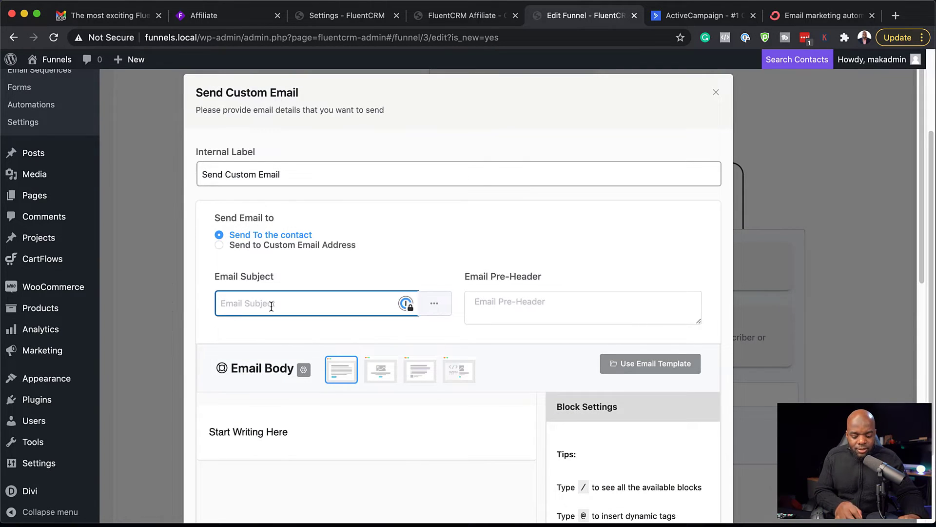
pyautogui.write('Discount')
pyautogui.scroll(-5, 308, 420)
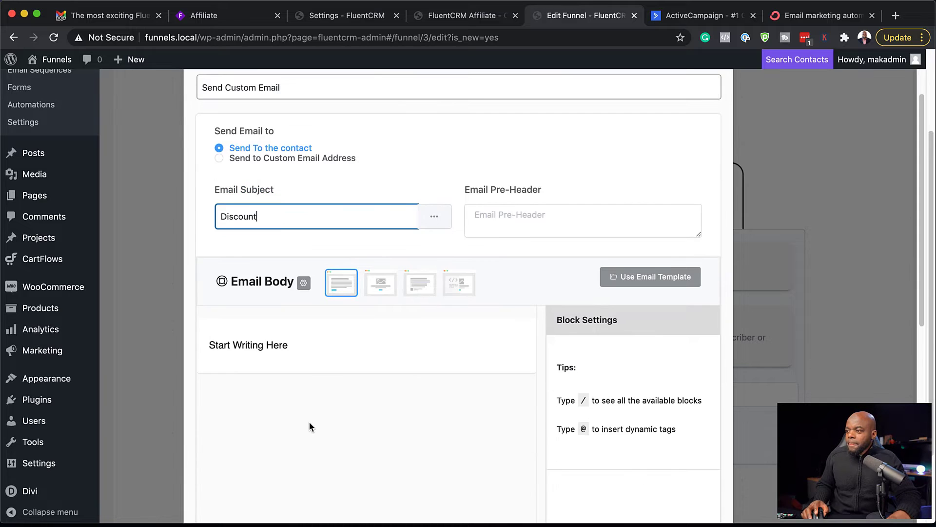
pyautogui.scroll(-5, 389, 245)
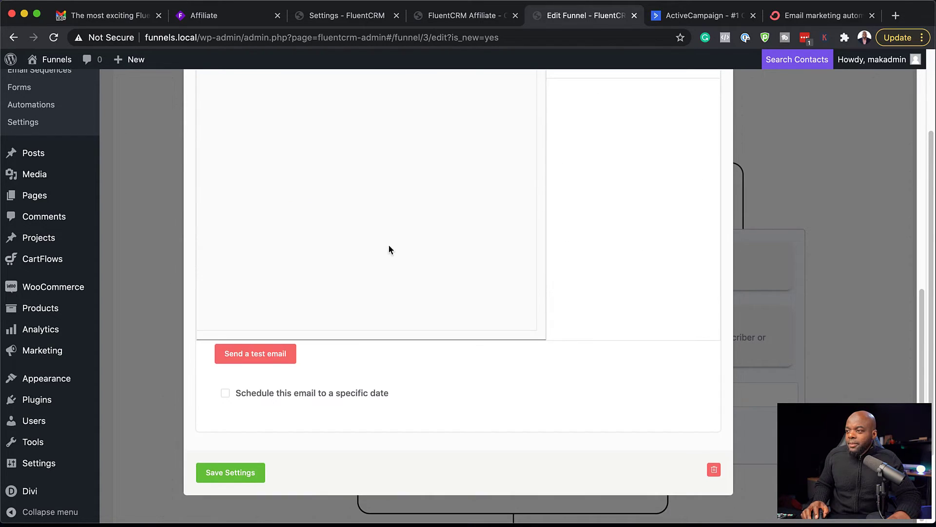
pyautogui.click(234, 473)
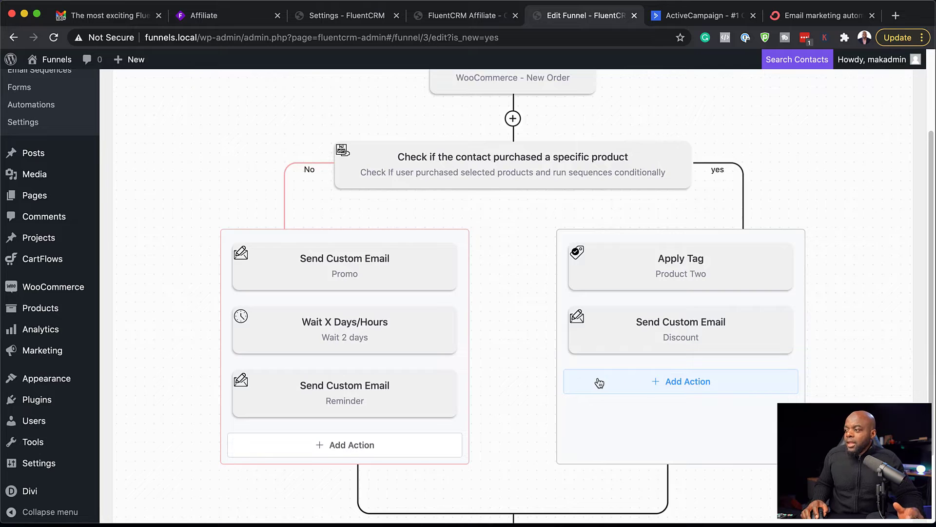
# - Review the condition blocks available where the two branches rejoin, then close the selection without adding one
pyautogui.scroll(-3, 599, 381)
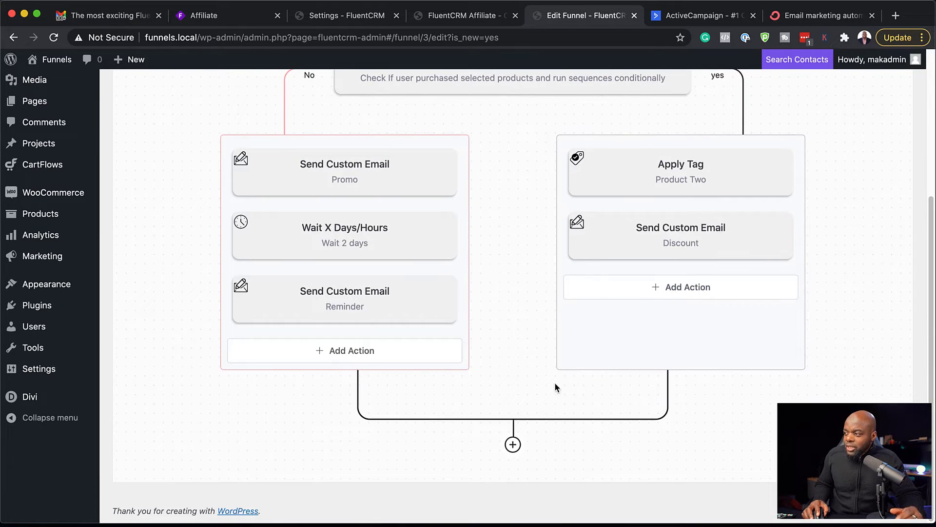
pyautogui.click(512, 445)
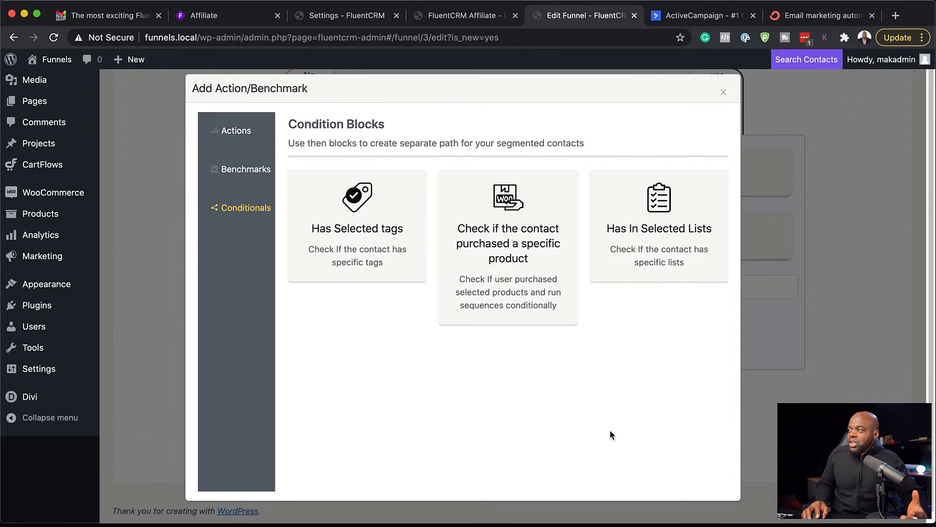
pyautogui.click(724, 93)
# - Turn on the statistics display for the funnel and look over its blocks
pyautogui.scroll(5, 669, 450)
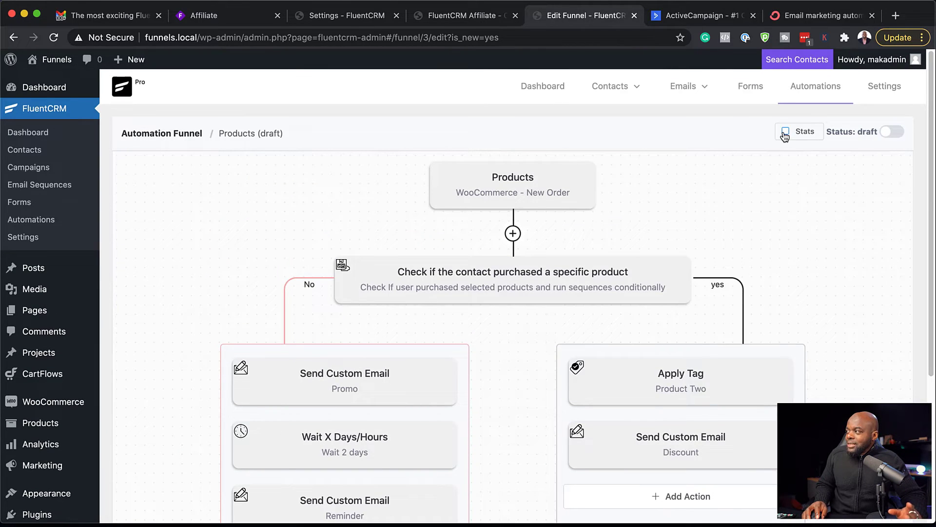
pyautogui.click(785, 132)
pyautogui.scroll(-3, 601, 248)
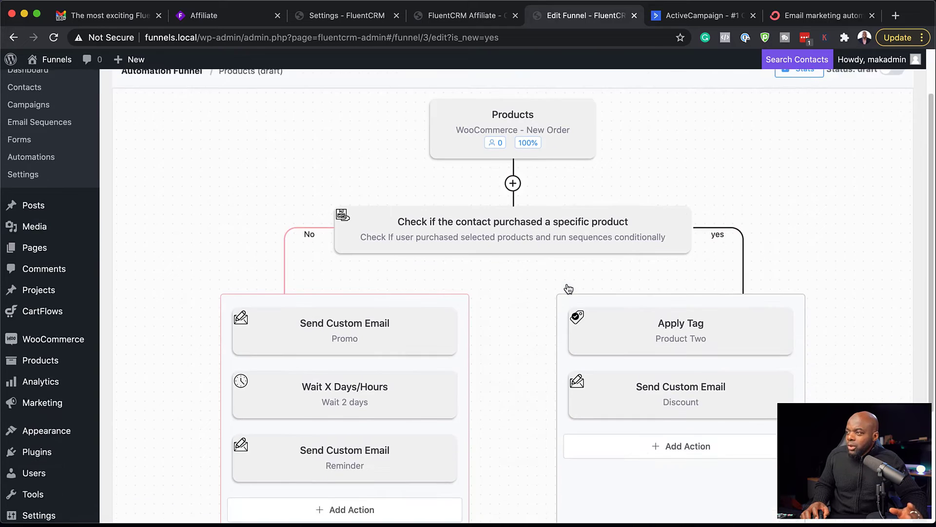
# - Compare the actions in the no and yes branches below the product purchase condition
pyautogui.scroll(-3, 578, 119)
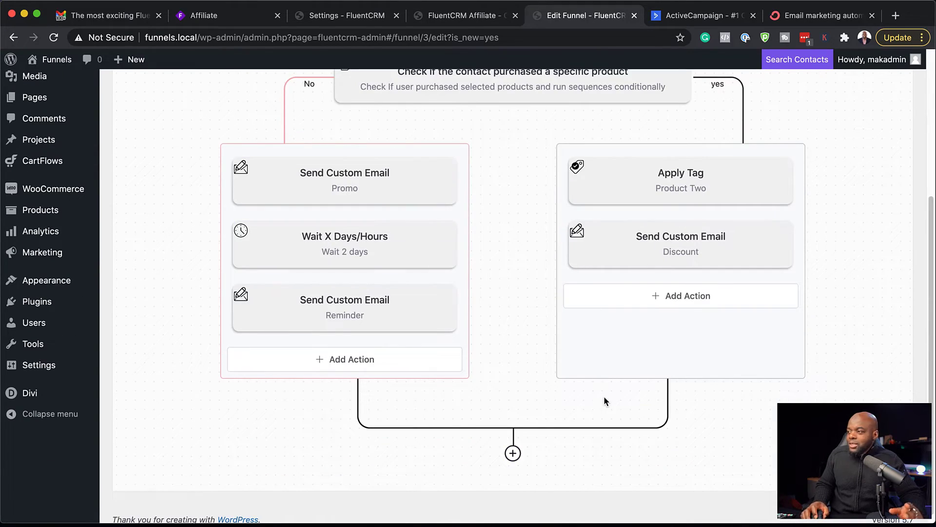
pyautogui.scroll(1, 537, 388)
pyautogui.scroll(1, 524, 384)
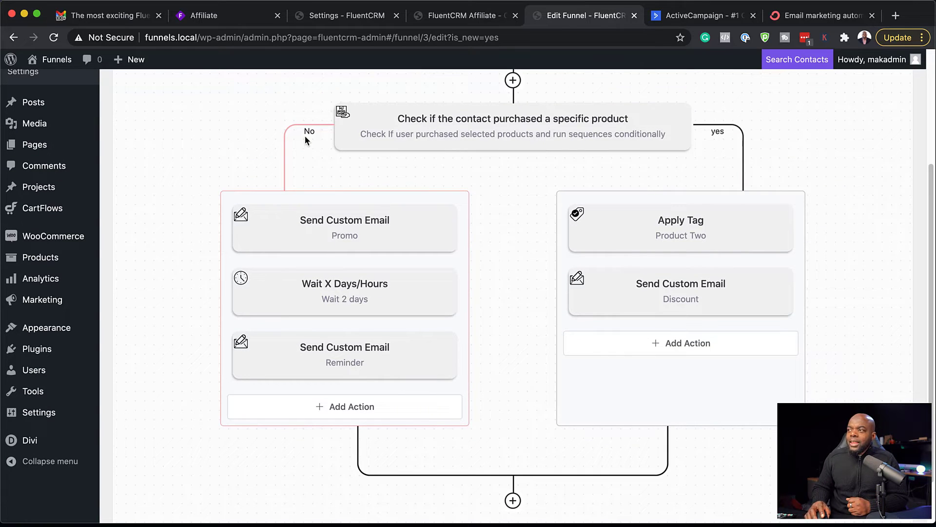
pyautogui.scroll(1, 487, 229)
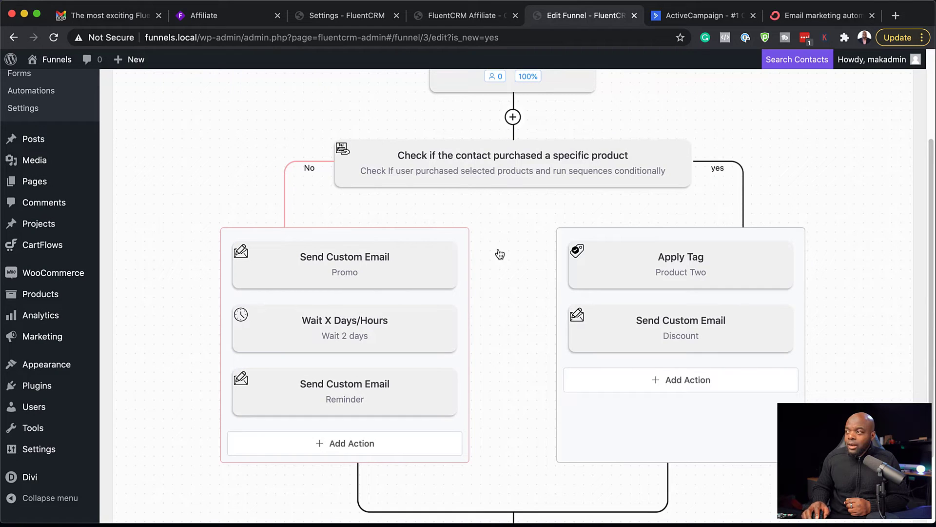
# - Review the action blocks available where the two branches rejoin, then close the selection without adding one
pyautogui.scroll(-3, 546, 344)
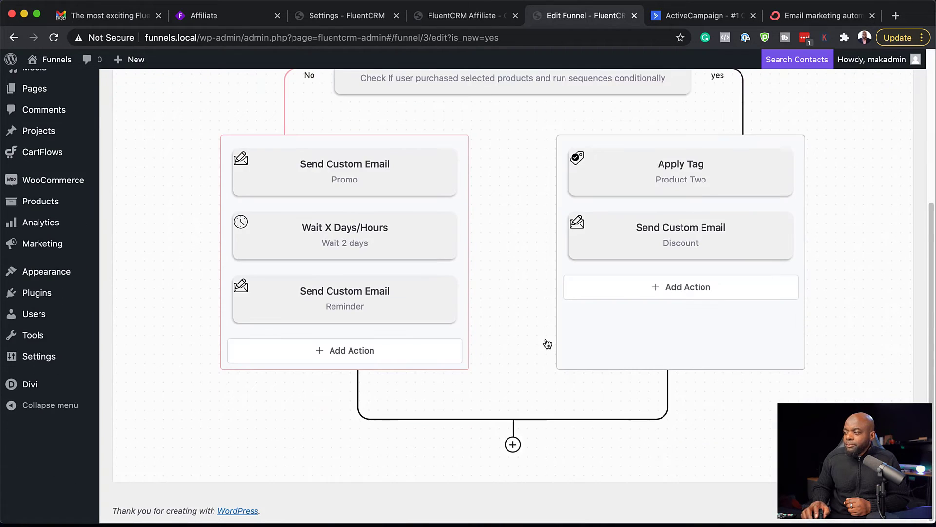
pyautogui.click(513, 444)
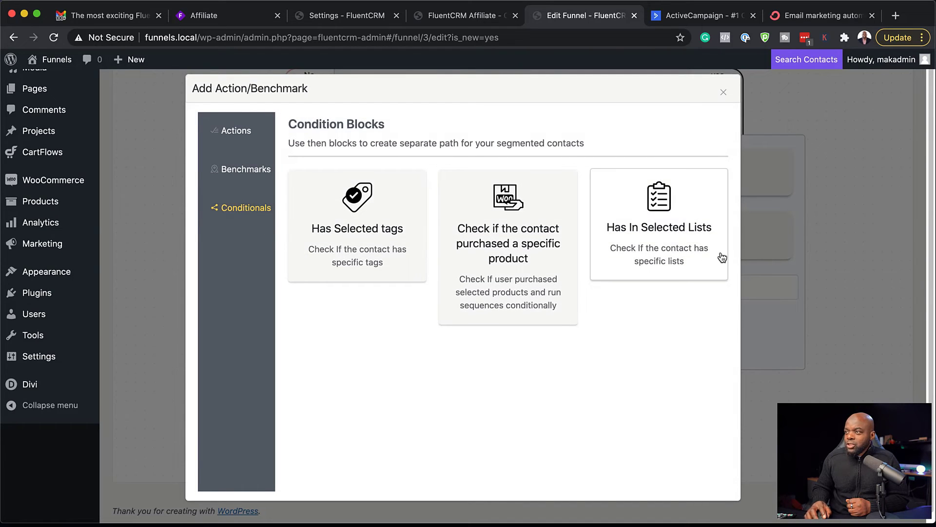
pyautogui.click(240, 132)
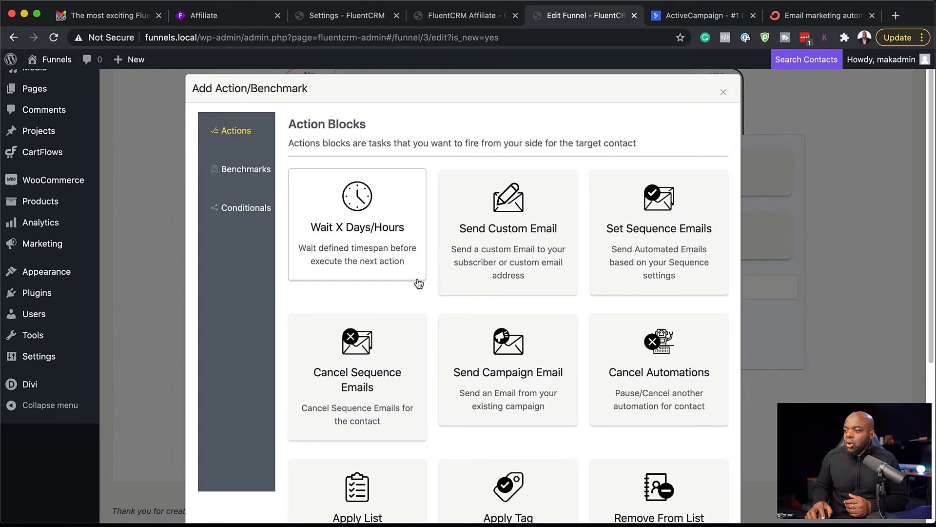
pyautogui.scroll(-3, 487, 324)
pyautogui.scroll(3, 487, 329)
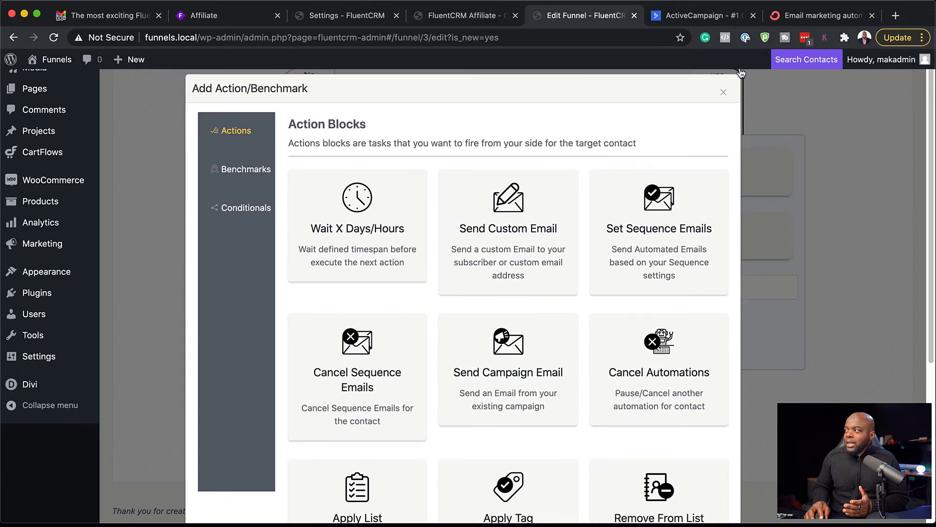
pyautogui.click(722, 92)
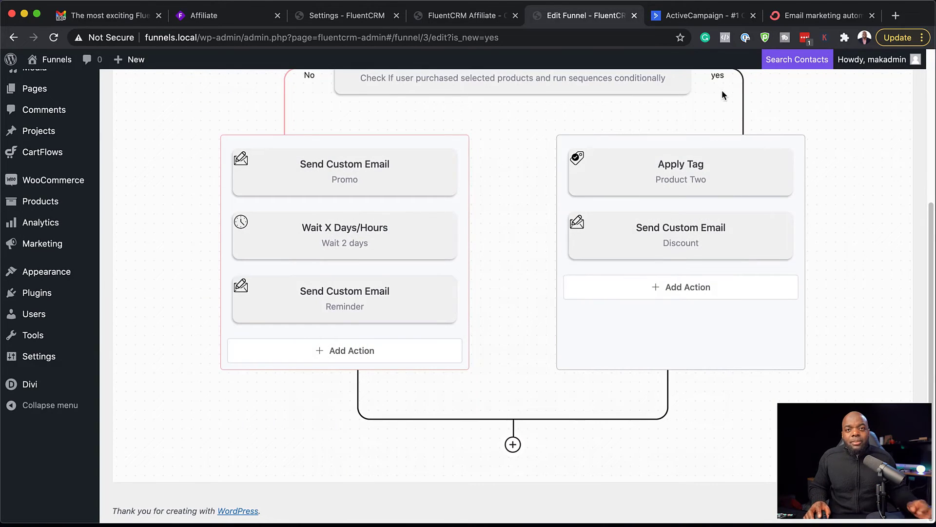
pyautogui.scroll(3, 754, 227)
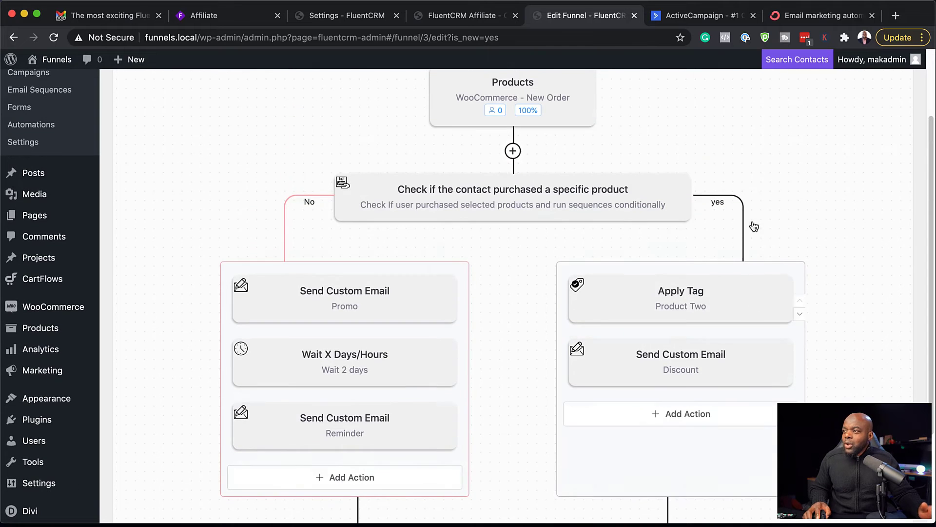